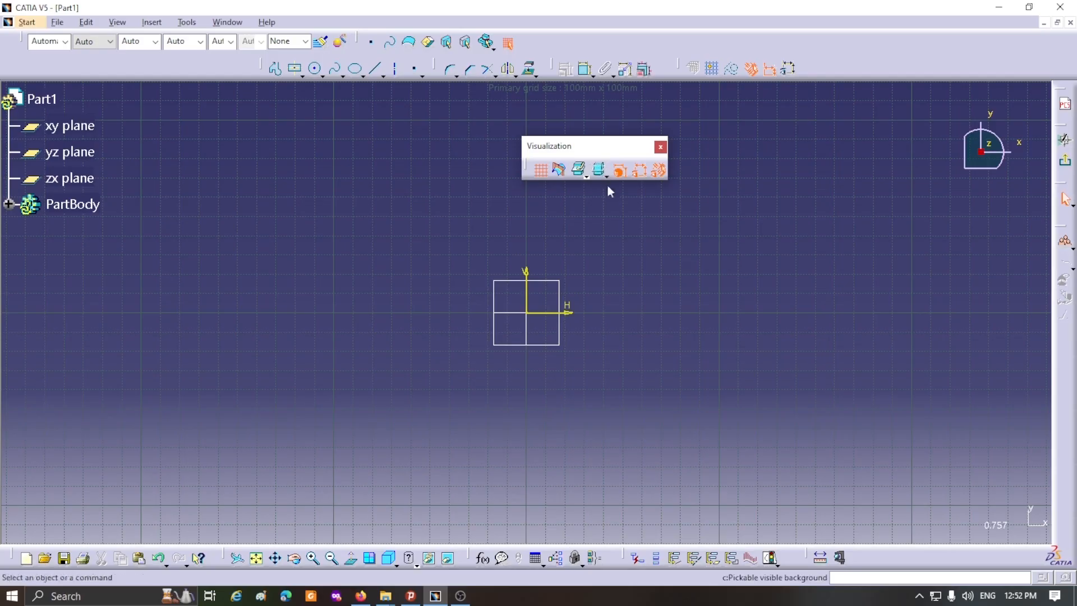
# Step: Detach the Visu3D options from the Visualization toolbar as a separate floating toolbar
pyautogui.moveTo(607, 177); pyautogui.dragTo(791, 191)
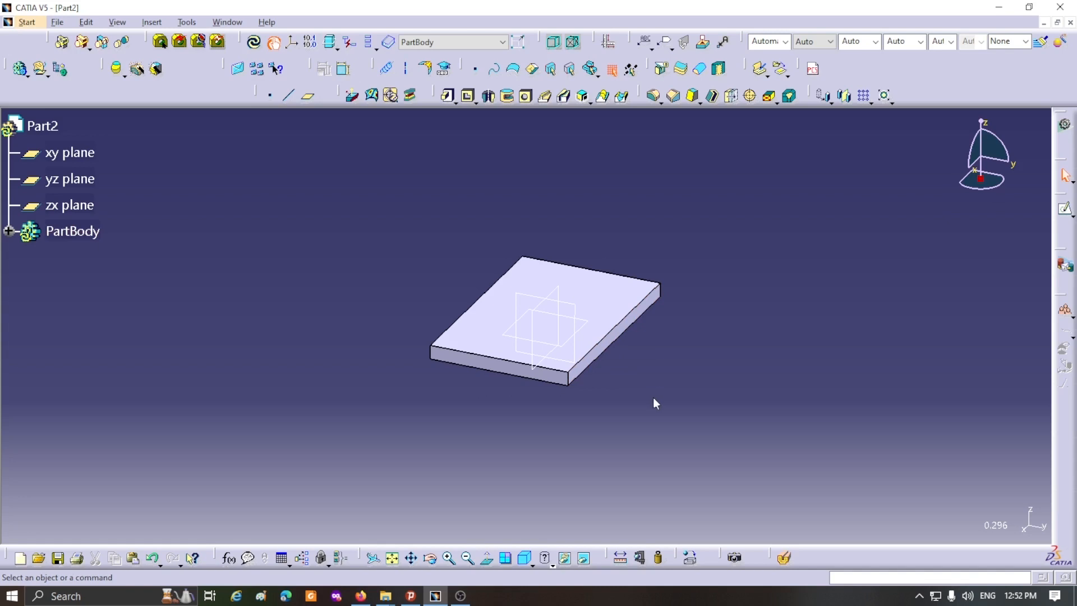
# Step: Create a plane offset 60 mm from the xy plane and expand the PartBody in the tree
pyautogui.click(592, 329)
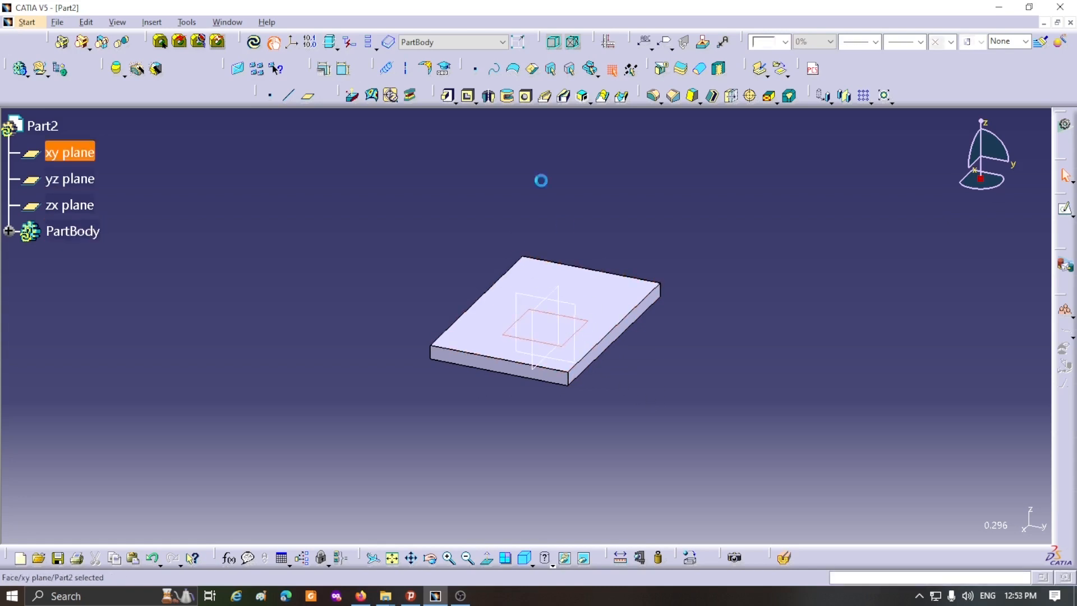
pyautogui.click(308, 96)
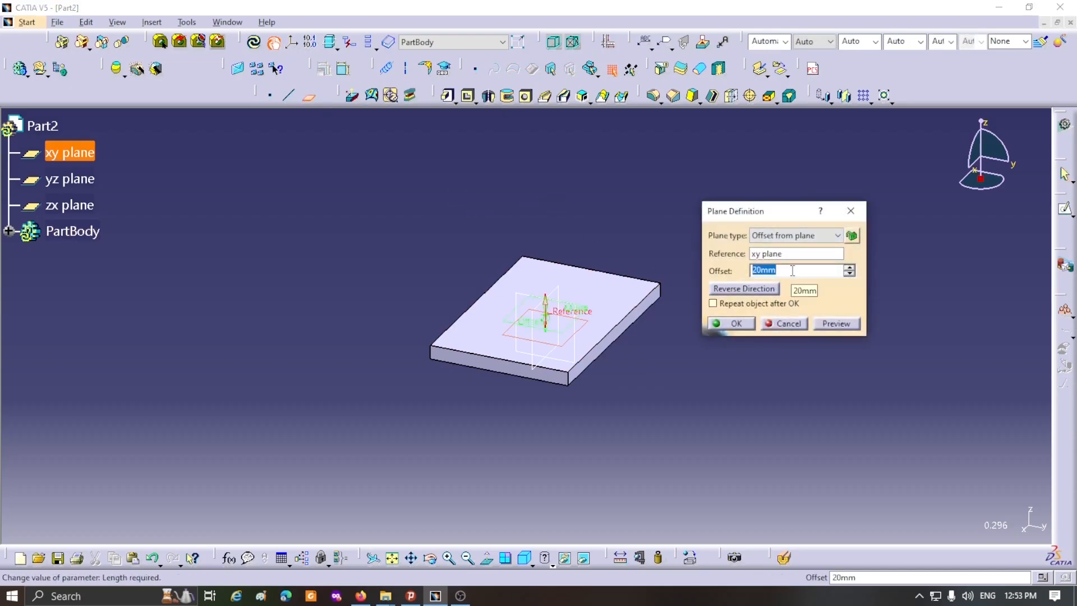
pyautogui.write('60')
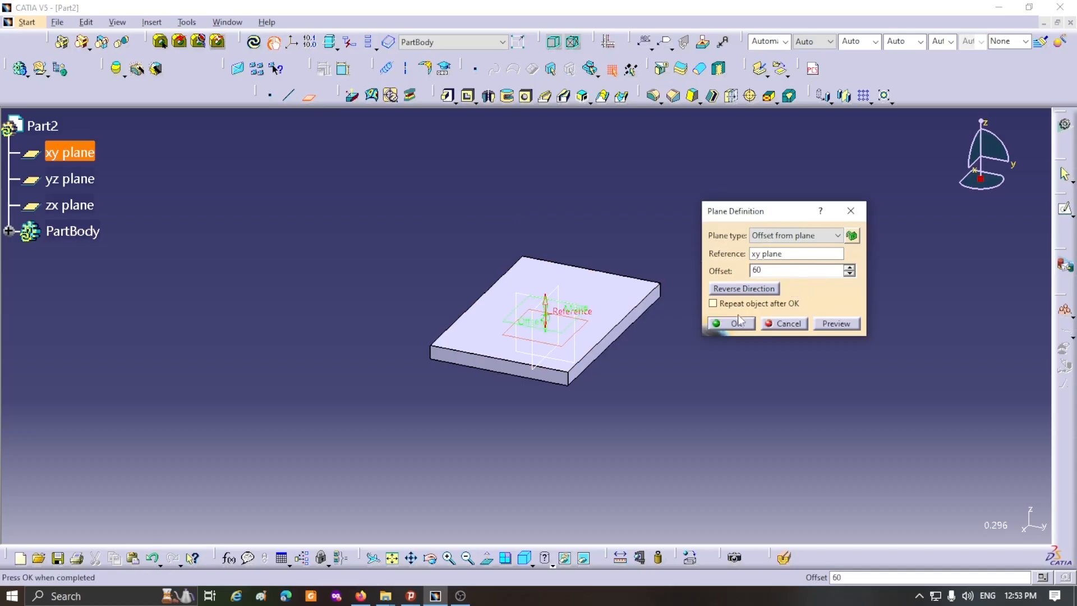
pyautogui.click(730, 323)
pyautogui.moveTo(676, 247); pyautogui.dragTo(547, 233, button='middle')
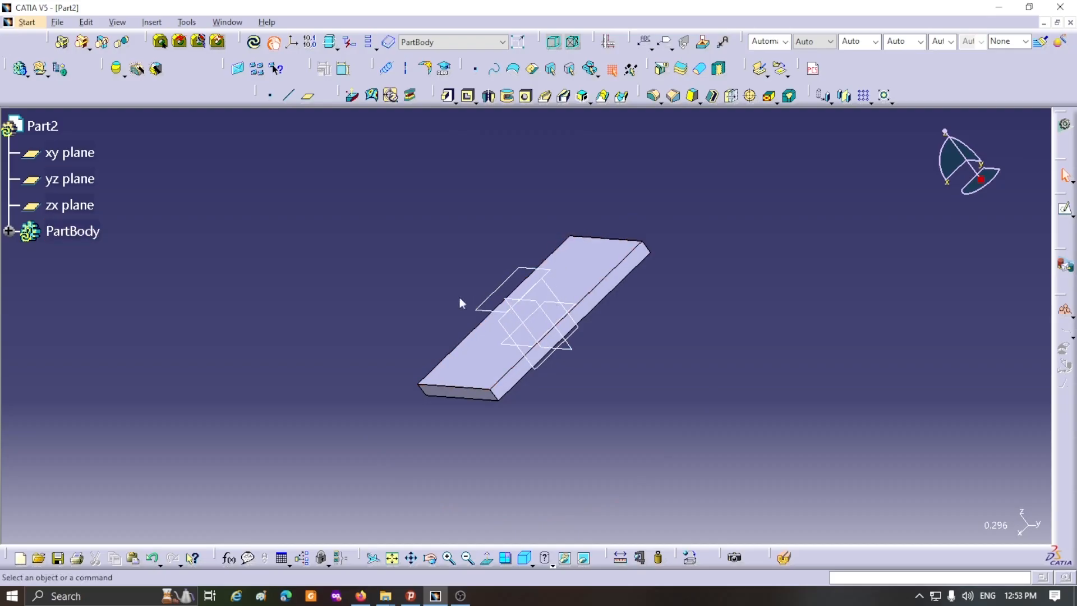
pyautogui.click(10, 232)
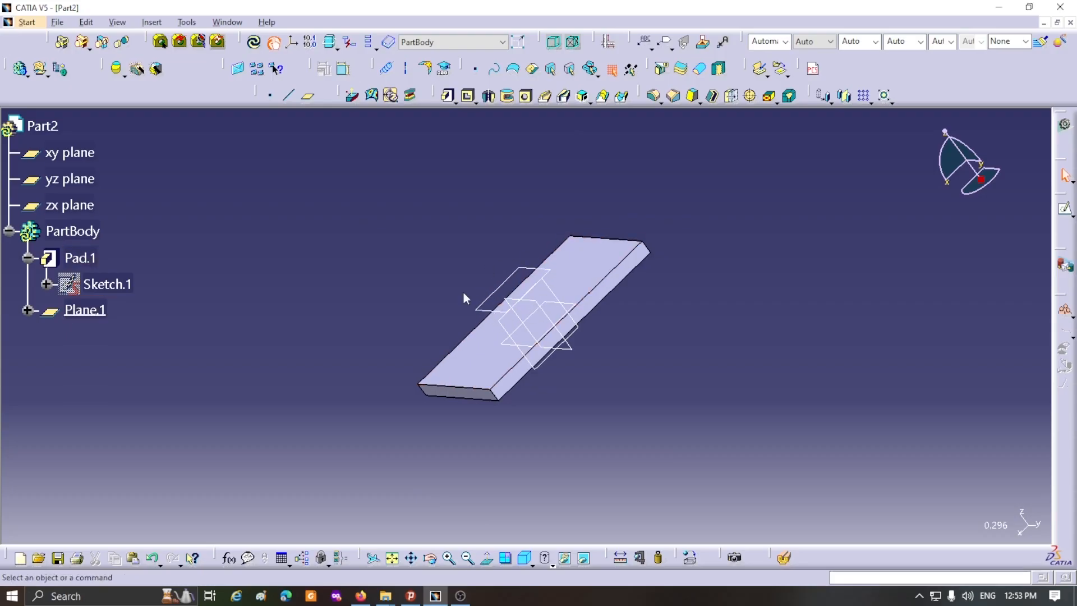
# Step: Start a sketch on the offset plane above the pad and move the Visu3D toolbar upward
pyautogui.click(527, 558)
pyautogui.click(539, 499)
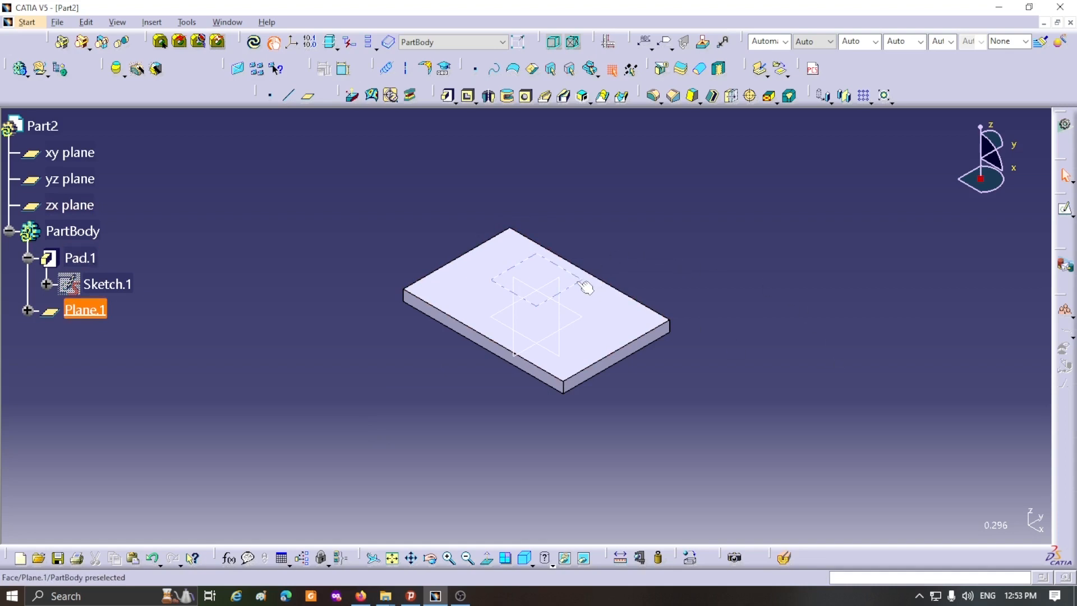
pyautogui.click(584, 285)
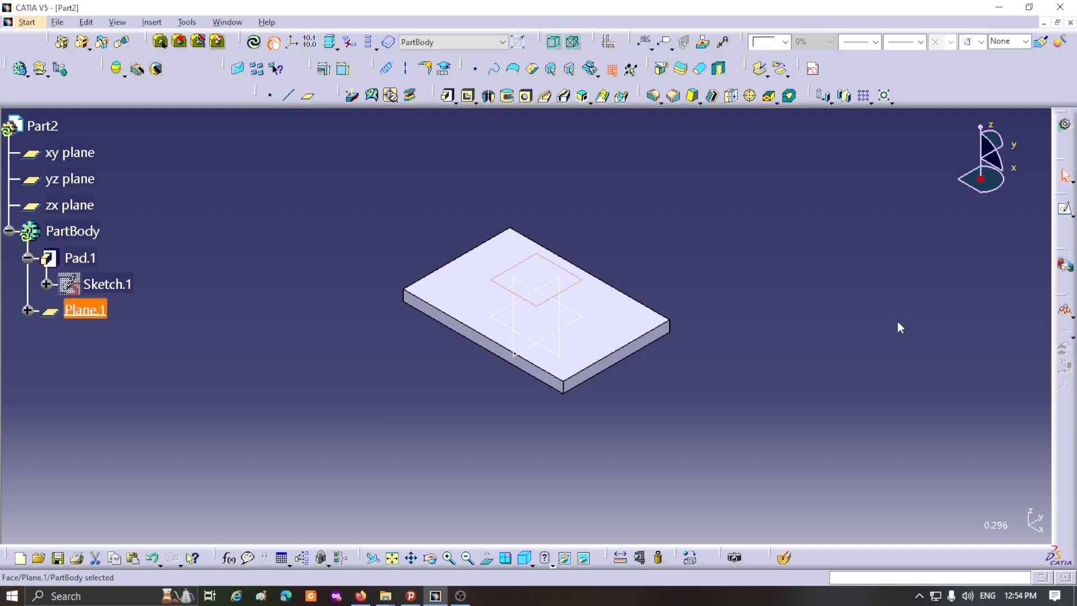
pyautogui.click(1064, 211)
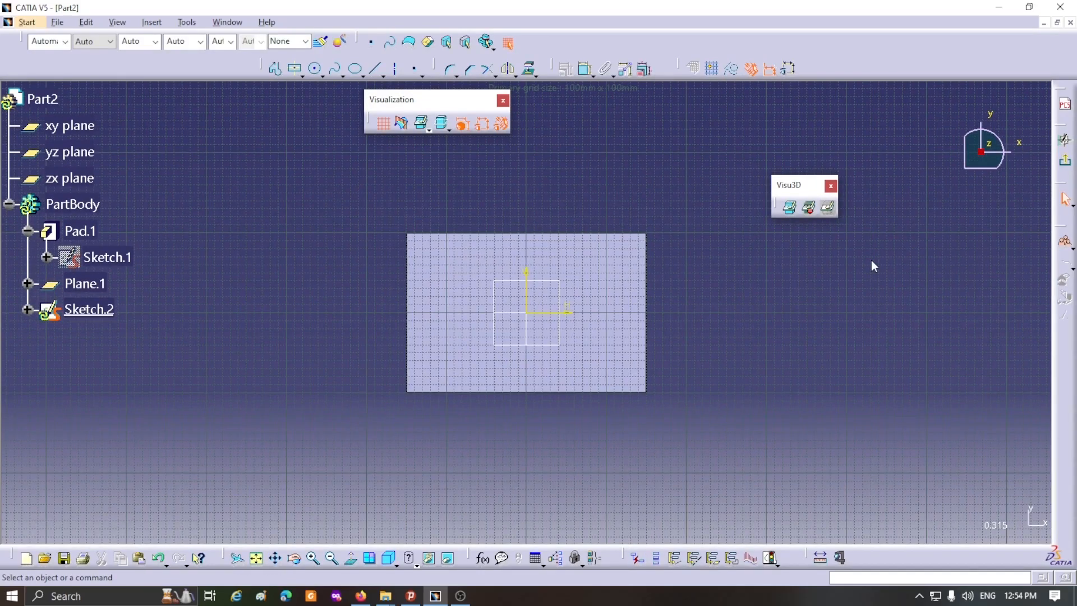
pyautogui.moveTo(784, 147); pyautogui.dragTo(774, 130)
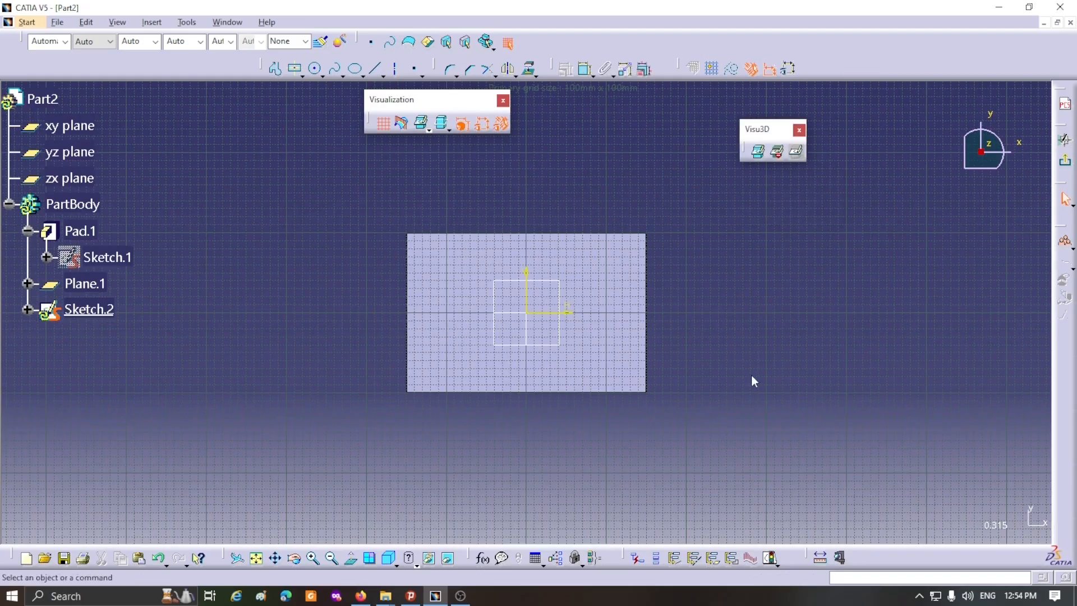
# Step: Draw a centered rectangle over the pad's upper left area, with the sketch viewed normal to its plane
pyautogui.moveTo(752, 376)
pyautogui.mouseDown(button='middle')
pyautogui.moveTo(425, 370)
pyautogui.moveTo(442, 389)
pyautogui.moveTo(606, 437)
pyautogui.mouseUp(button='middle')
pyautogui.scroll(5, 481, 416)
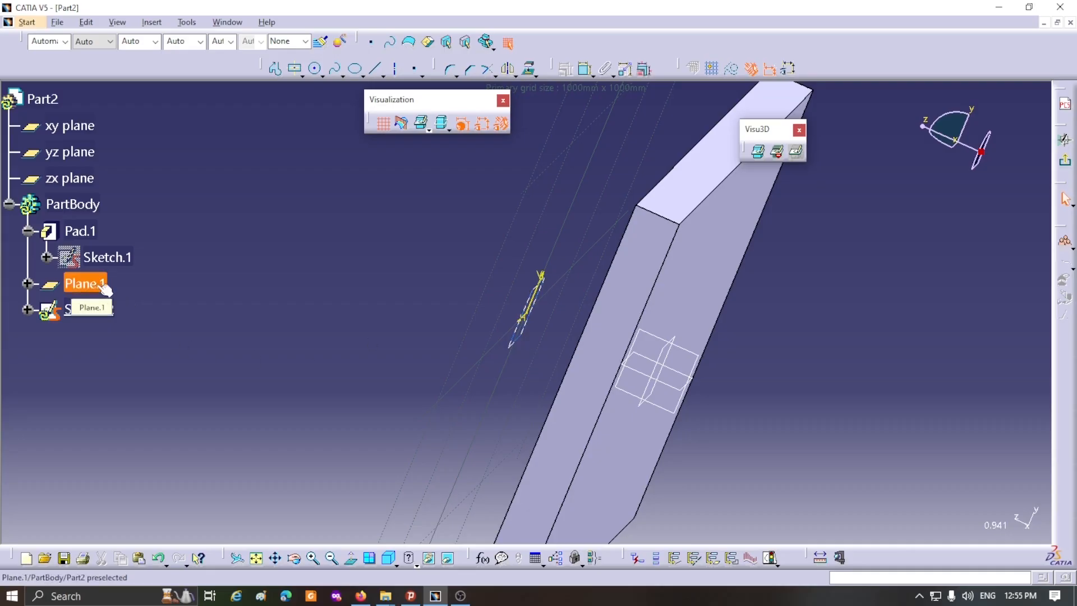
pyautogui.moveTo(236, 342); pyautogui.dragTo(621, 494, button='middle')
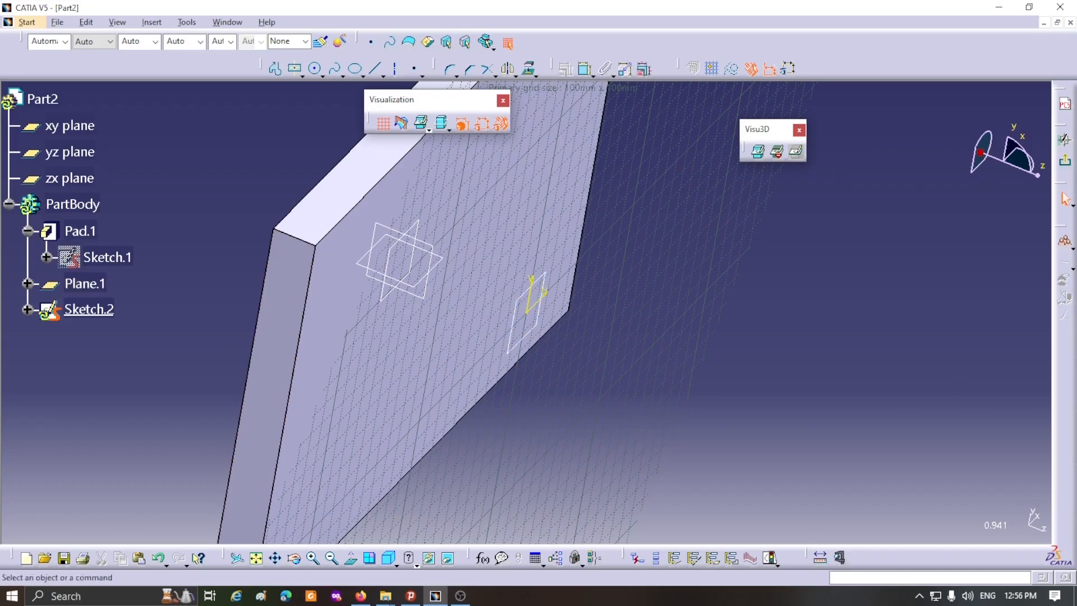
pyautogui.click(352, 558)
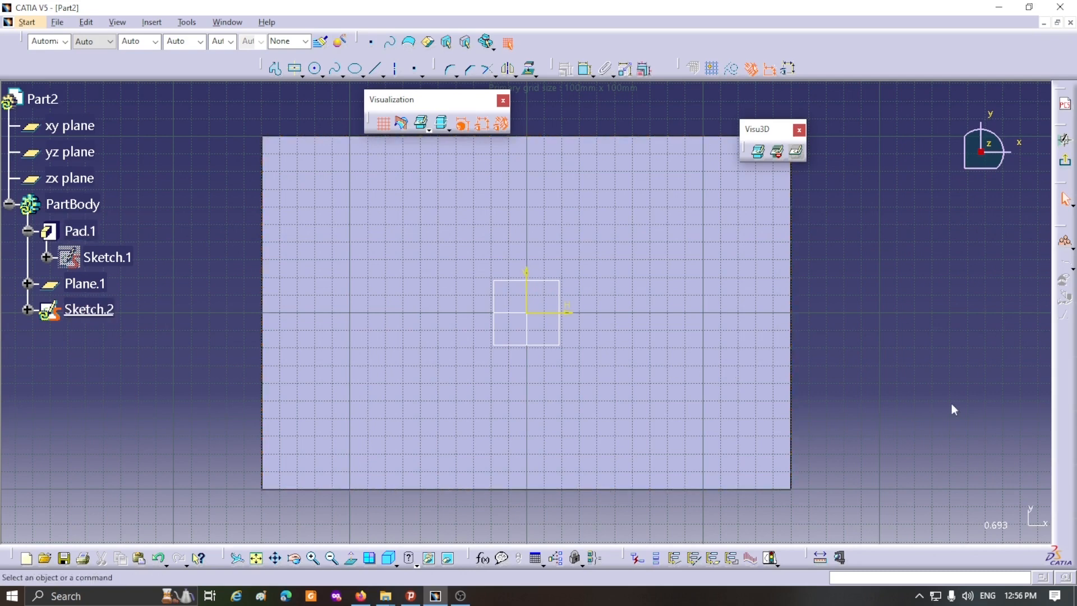
pyautogui.click(295, 69)
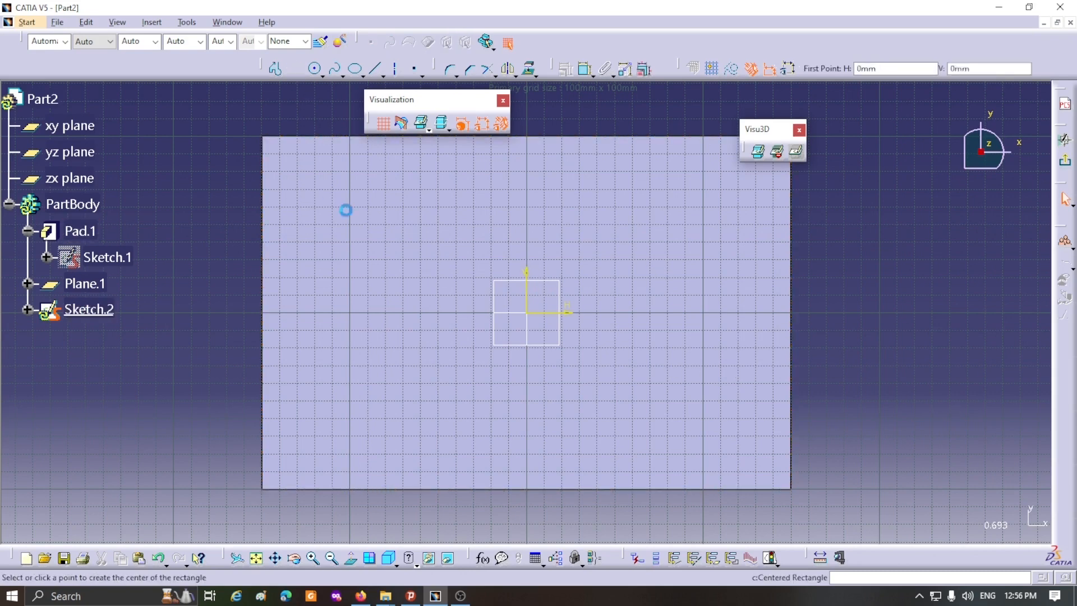
pyautogui.click(447, 211)
pyautogui.click(367, 252)
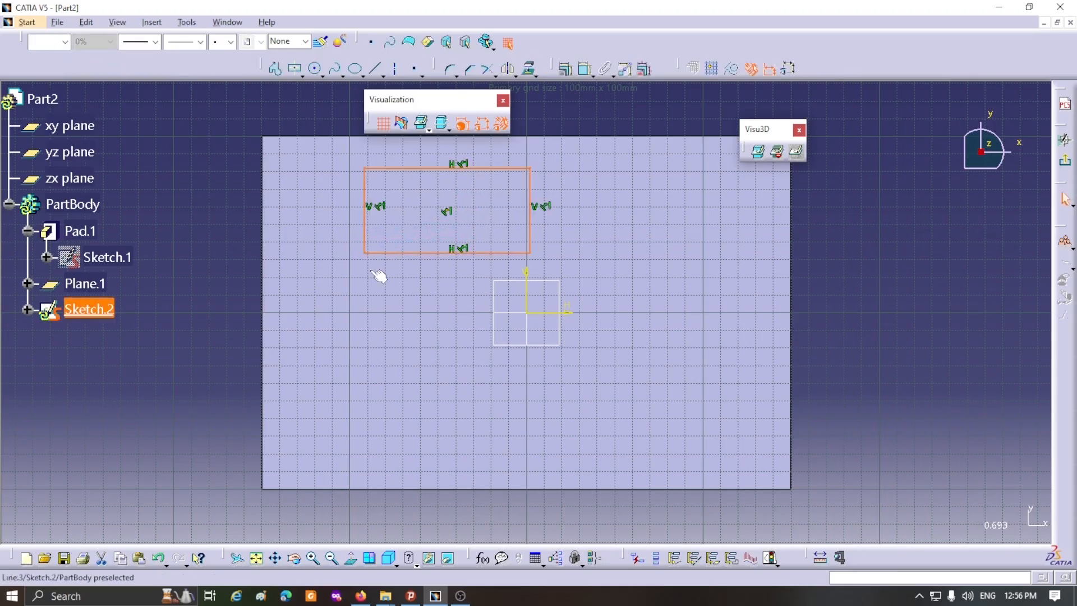
# Step: Draw an upright hexagon over the pad's upper right area, beside the rectangle
pyautogui.click(302, 75)
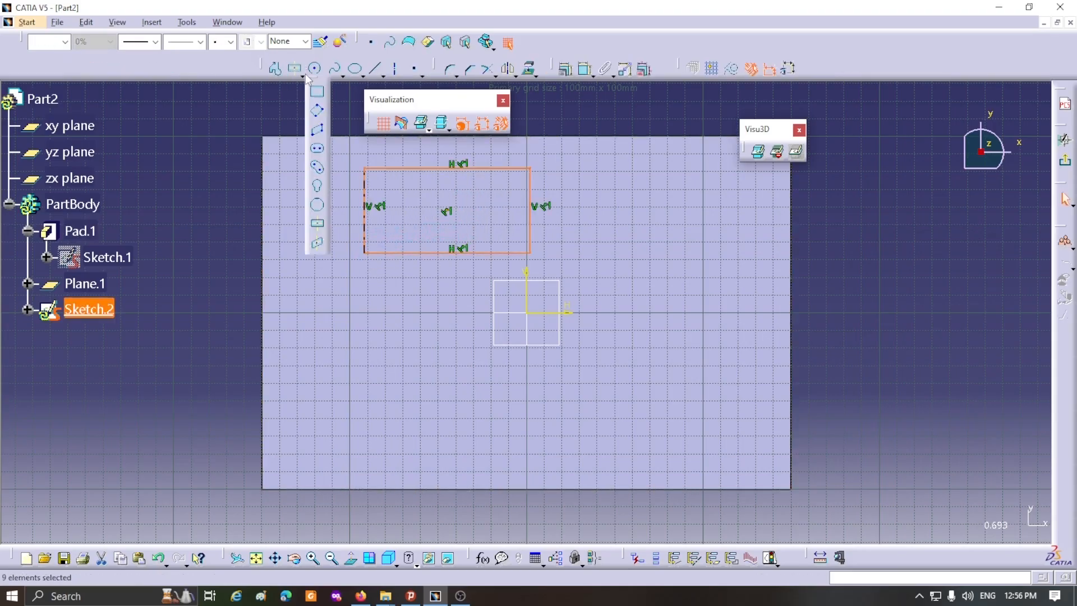
pyautogui.click(317, 205)
pyautogui.click(678, 229)
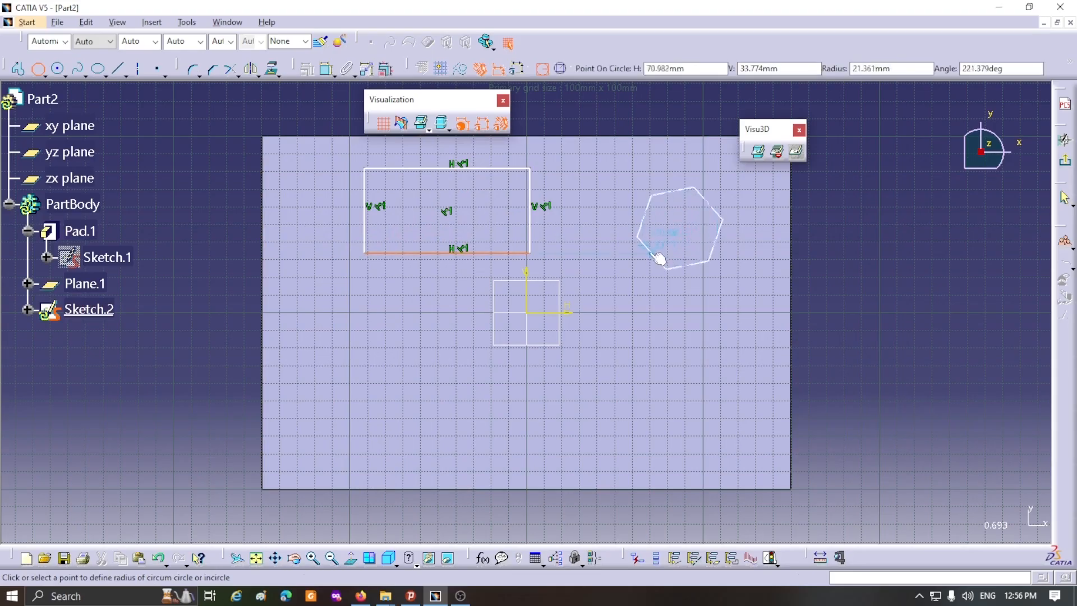
pyautogui.click(632, 228)
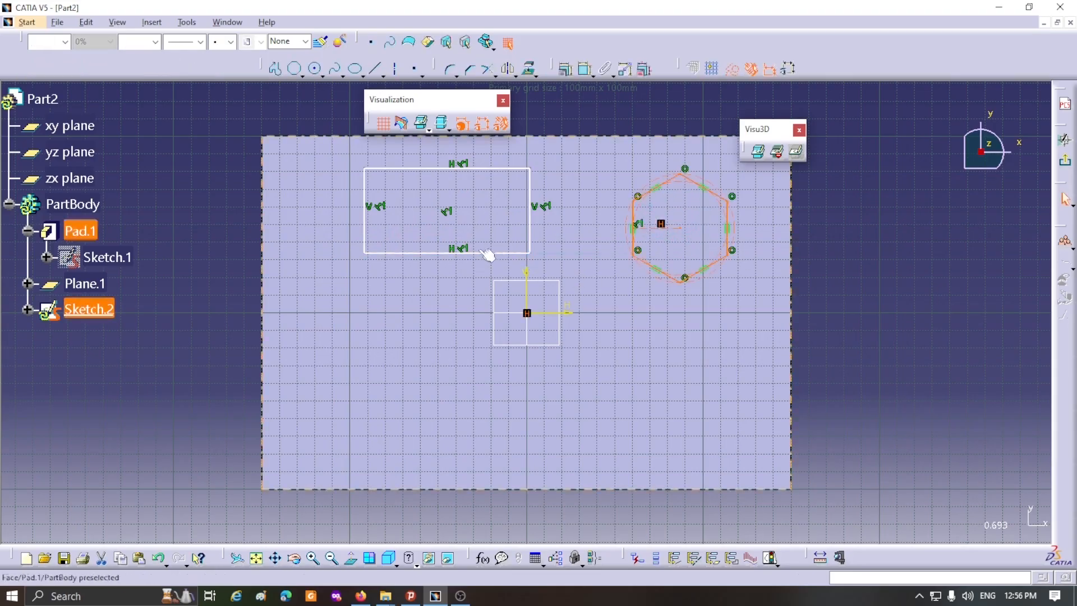
# Step: Reposition the rectangle down and to the left, and the hexagon slightly left and down
pyautogui.moveTo(447, 211); pyautogui.dragTo(413, 233)
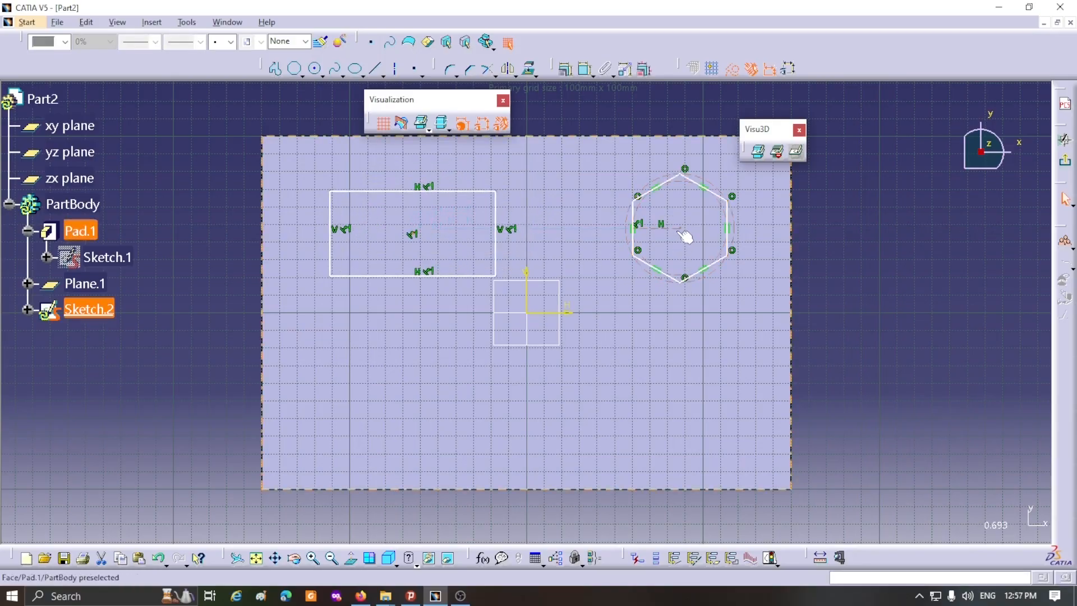
pyautogui.moveTo(678, 233); pyautogui.dragTo(648, 242)
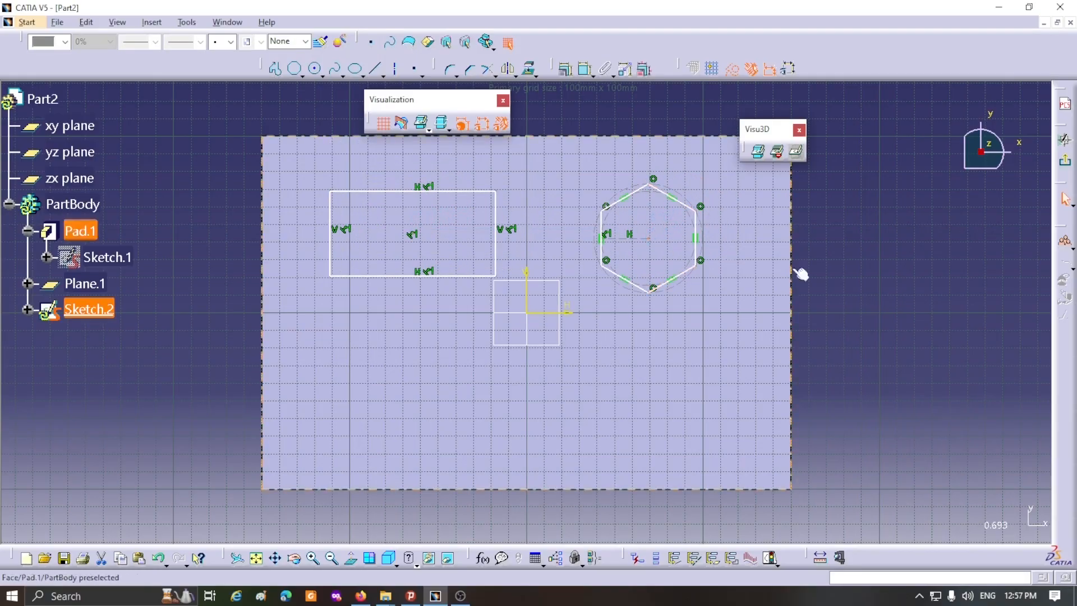
pyautogui.click(819, 280)
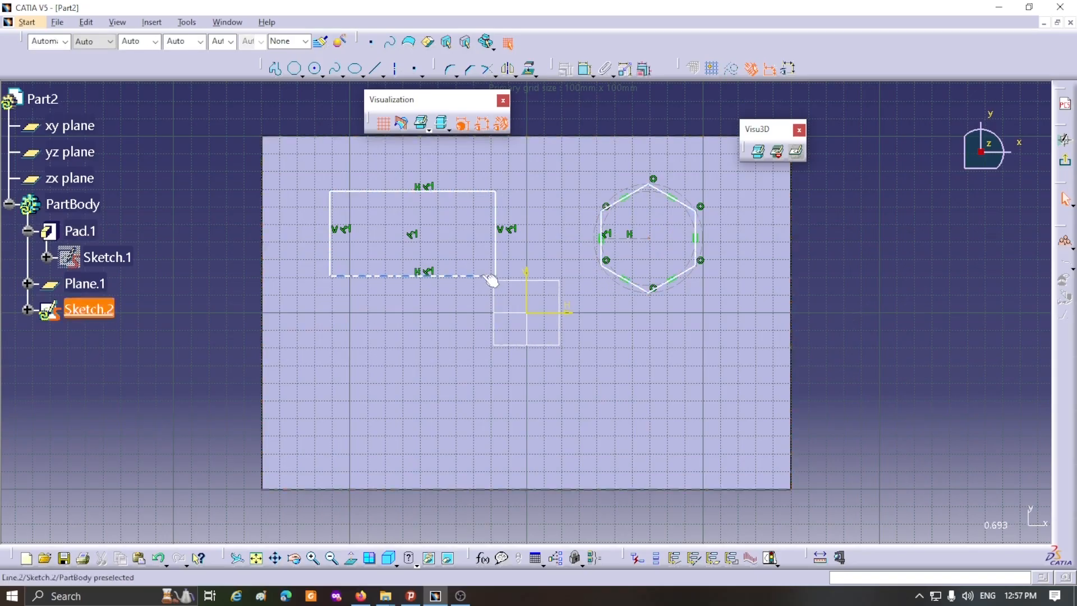
# Step: Set Sketch.2's line color to magenta and line thickness to 0.7 mm, and move the Visu3D toolbar clear of the pad
pyautogui.rightClick(87, 314)
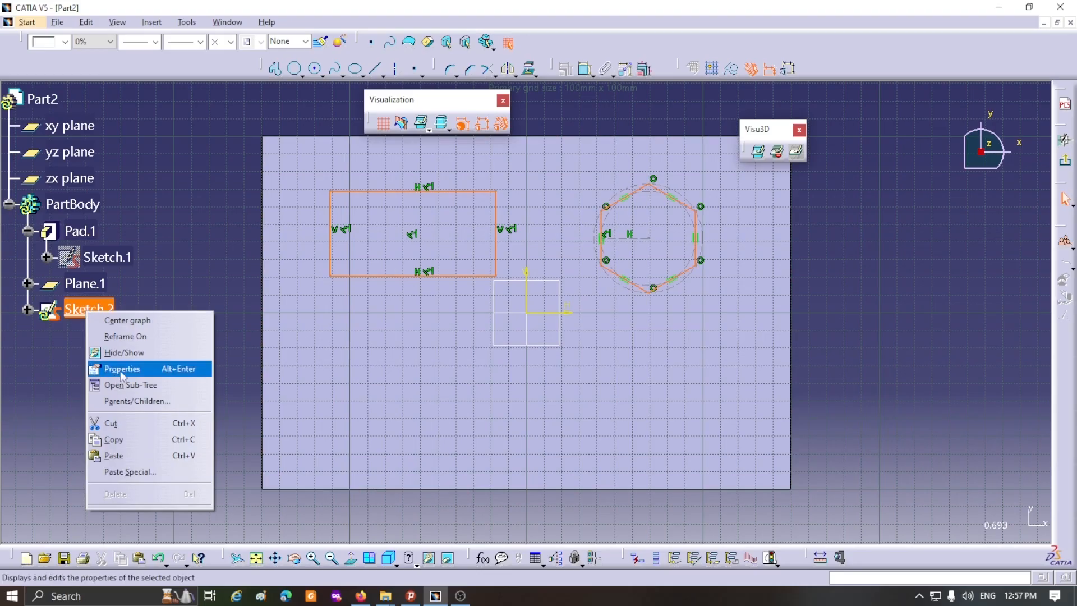
pyautogui.click(123, 370)
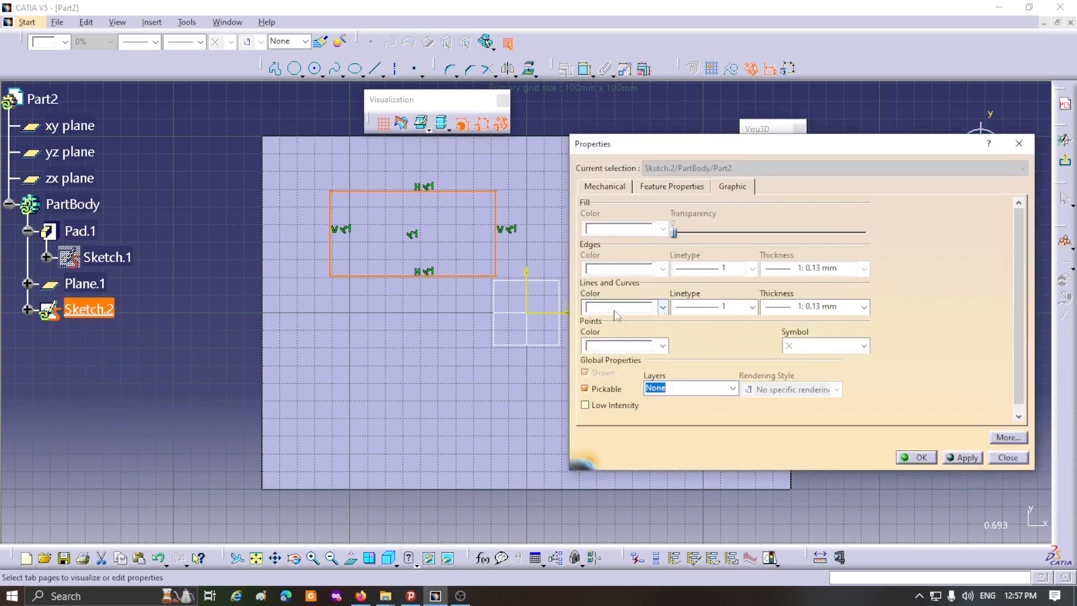
pyautogui.click(662, 307)
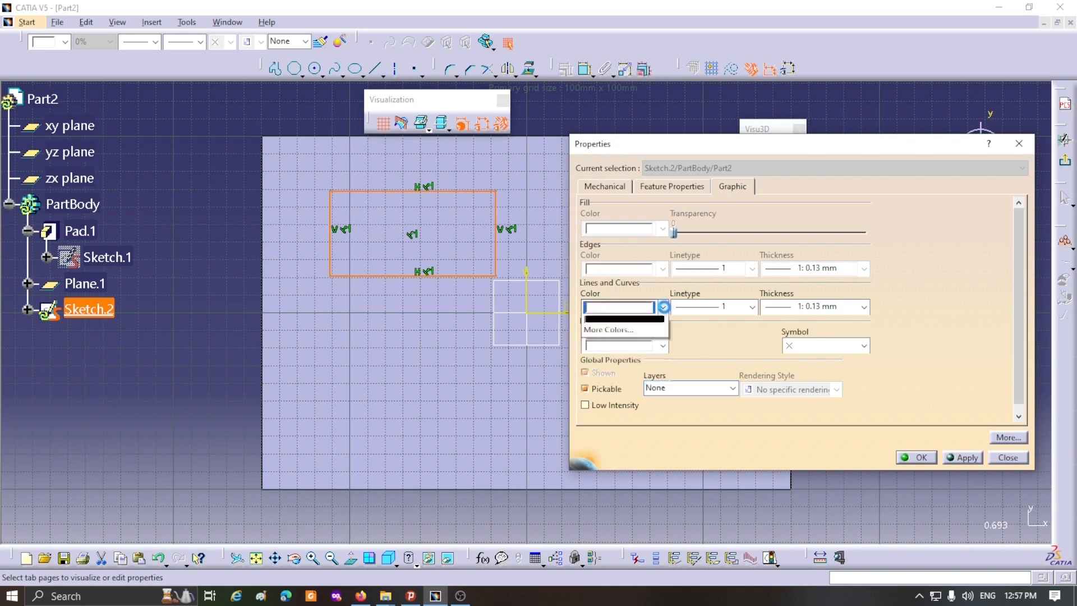
pyautogui.click(613, 402)
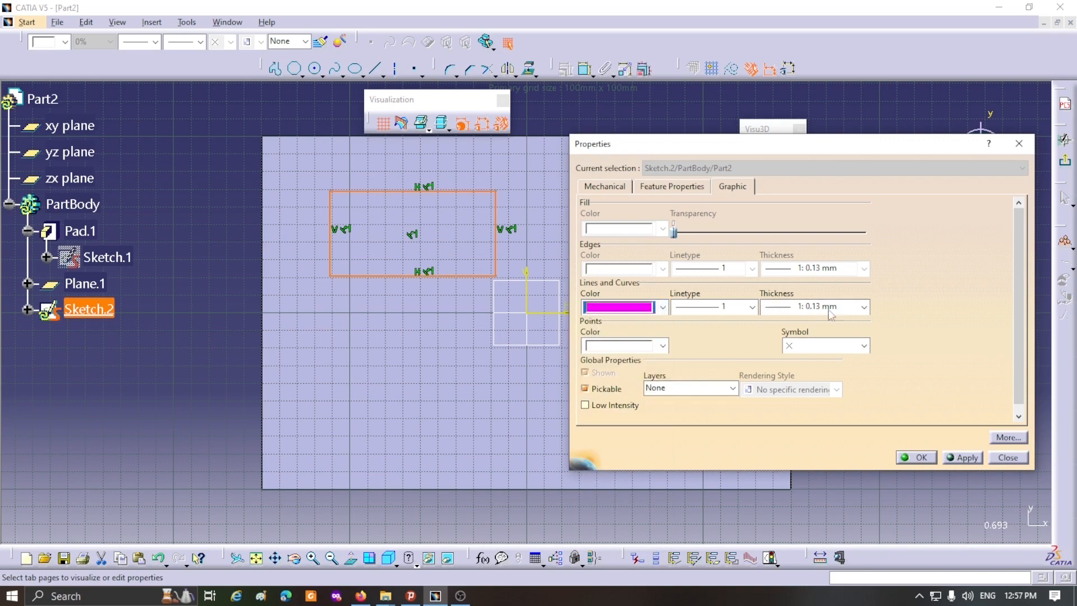
pyautogui.click(831, 313)
pyautogui.click(781, 346)
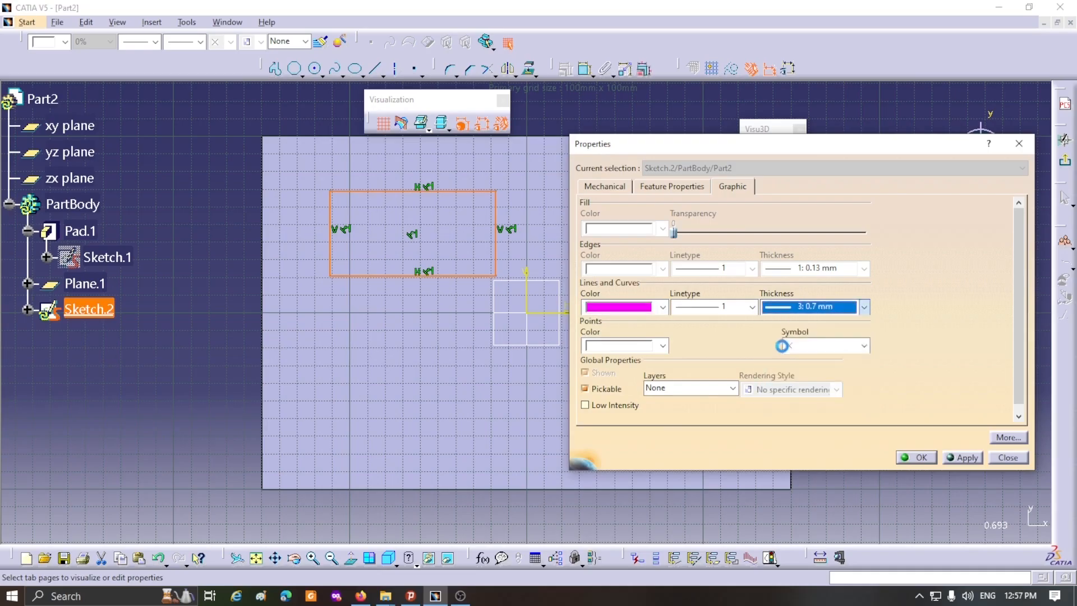
pyautogui.click(911, 458)
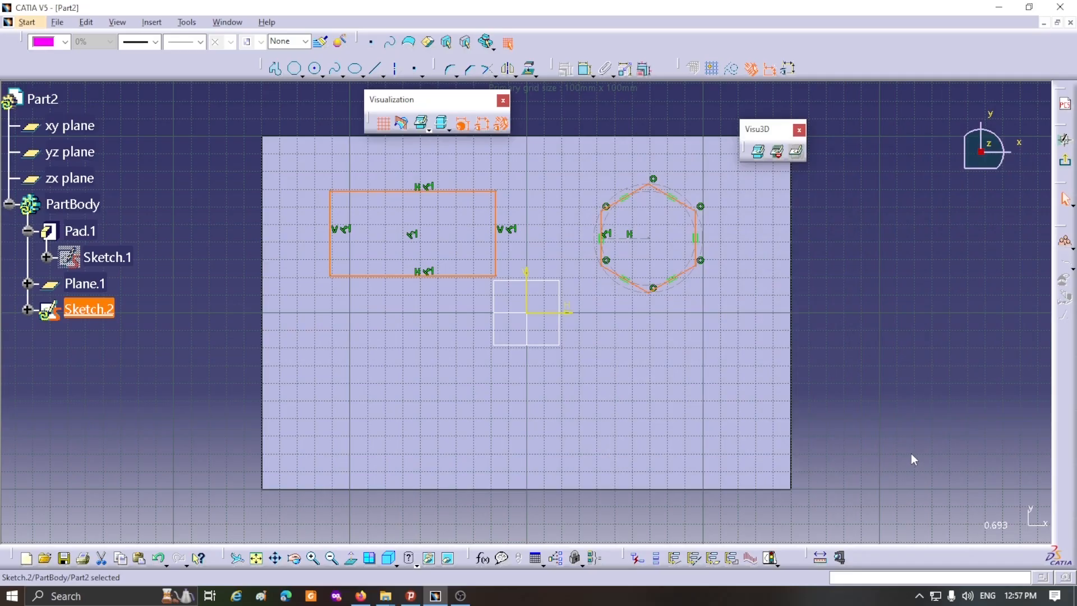
pyautogui.click(891, 340)
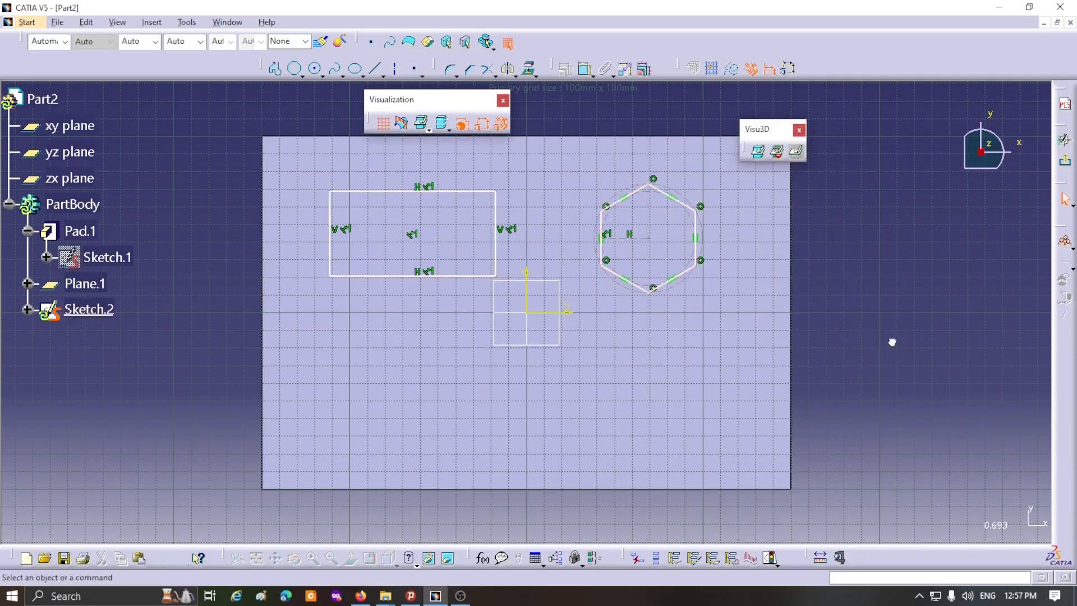
pyautogui.moveTo(762, 128); pyautogui.dragTo(894, 175)
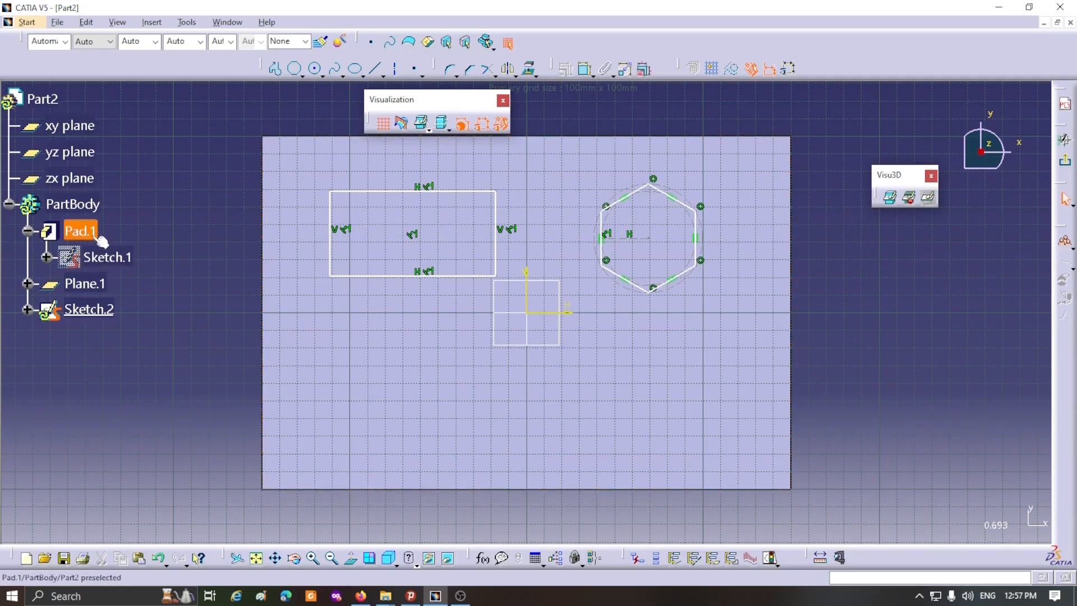
# Step: Review the graphic properties of Pad.1 without changing them
pyautogui.rightClick(78, 231)
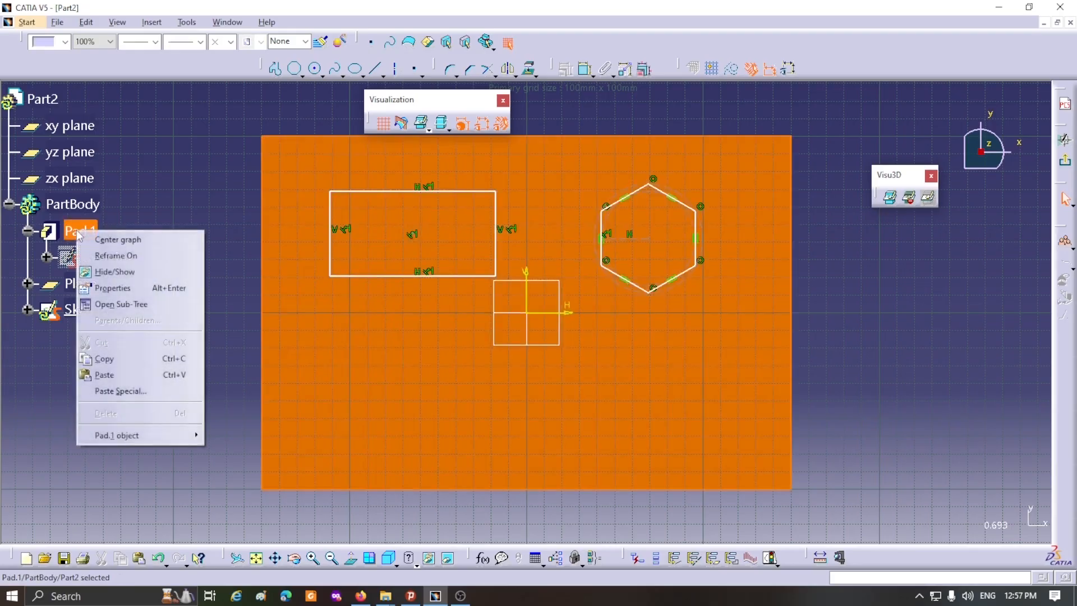
pyautogui.click(110, 288)
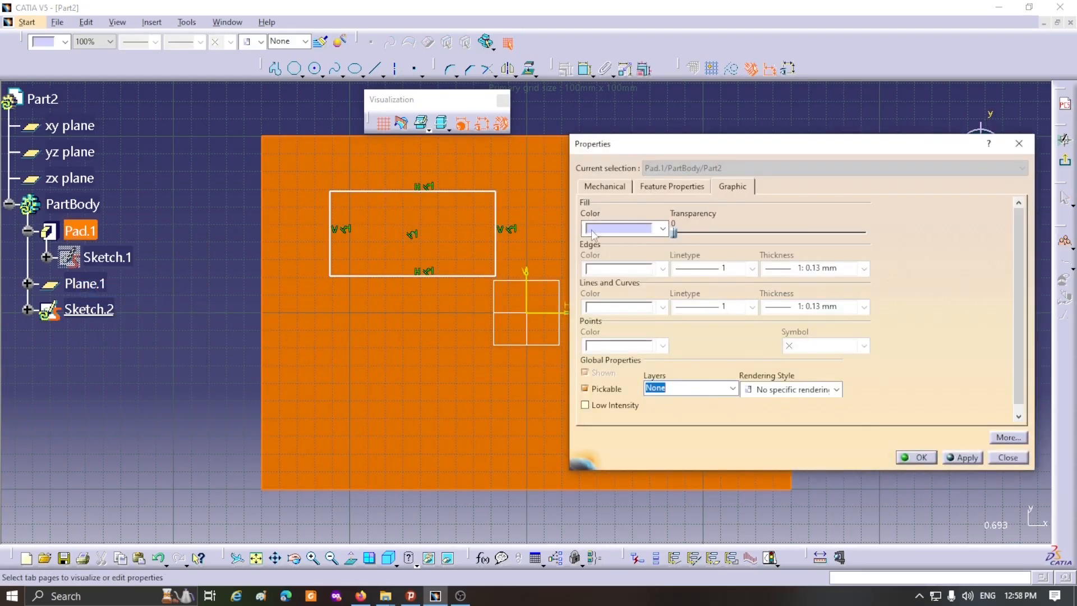
pyautogui.click(916, 457)
pyautogui.click(838, 392)
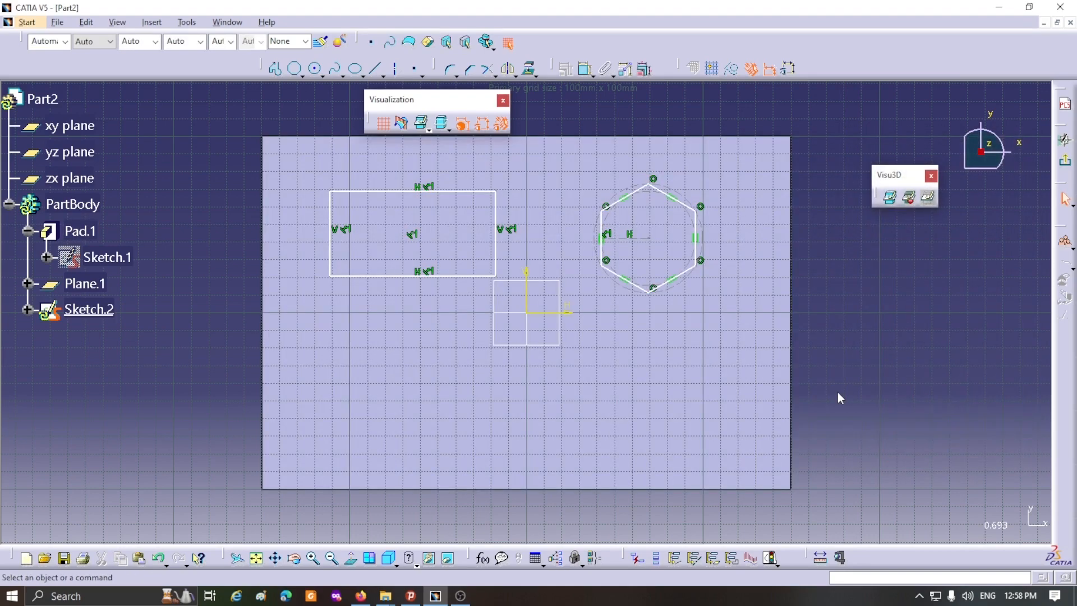
# Step: Test whether the pad's face, right edge and lower edge can be selected from within the sketch
pyautogui.click(584, 385)
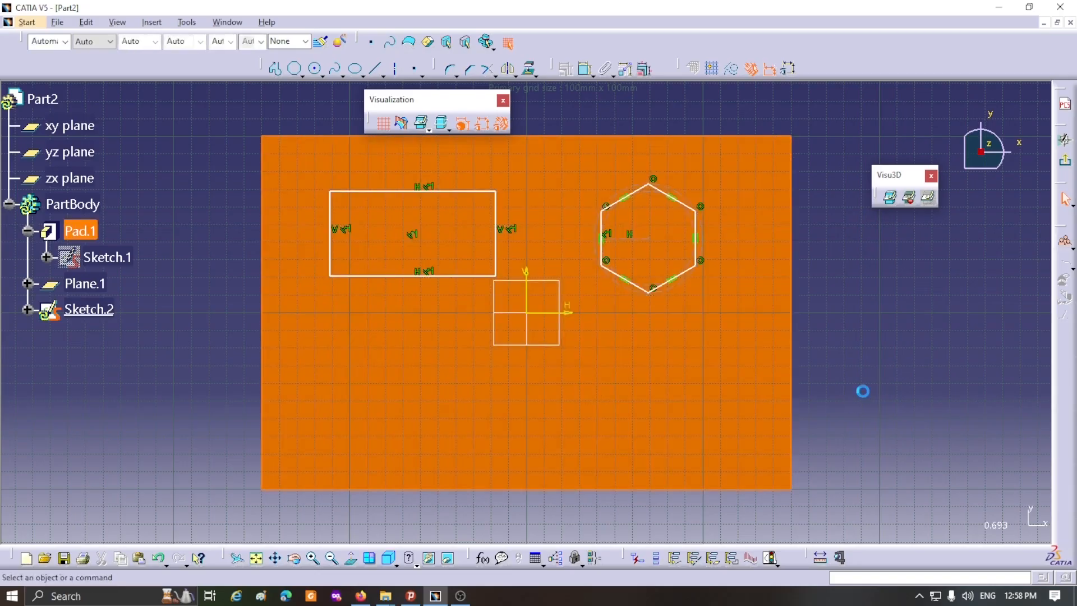
pyautogui.click(790, 389)
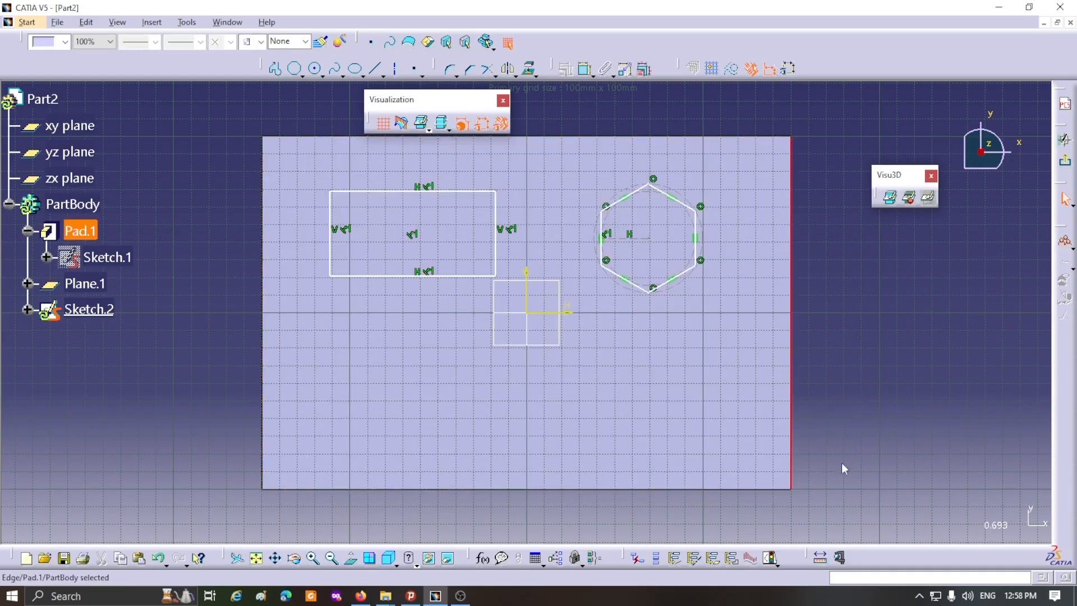
pyautogui.click(610, 487)
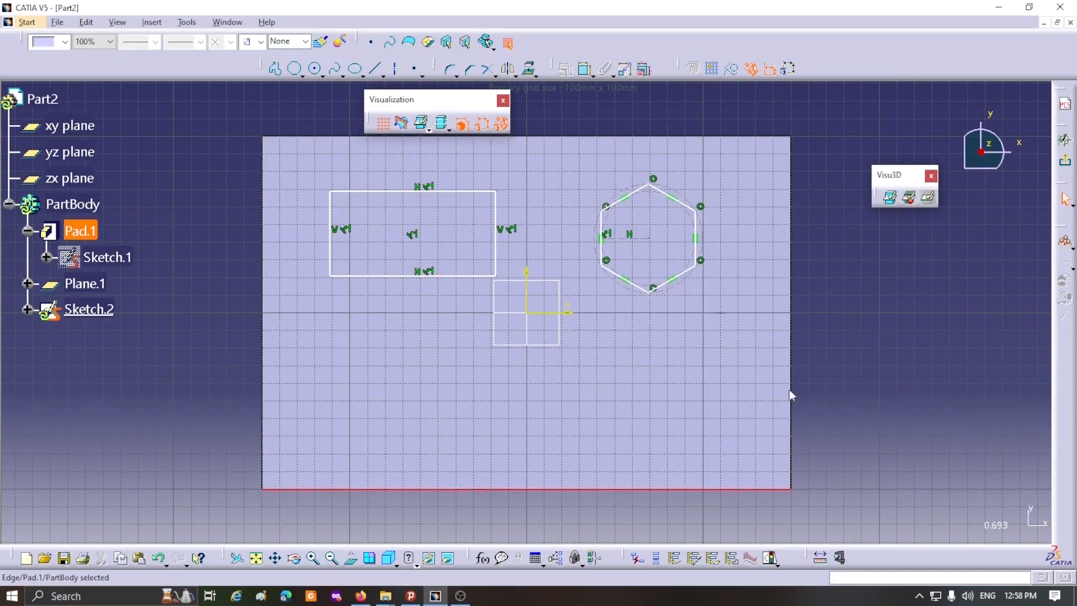
# Step: Dimension the hexagon's lower-right side and set its length to 40 mm
pyautogui.click(800, 411)
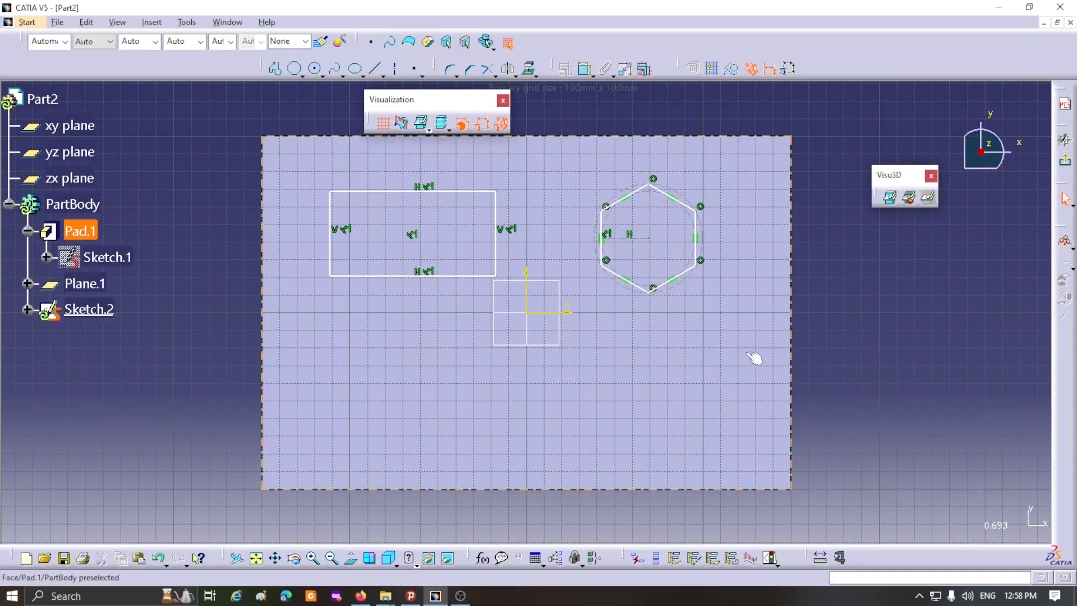
pyautogui.click(680, 274)
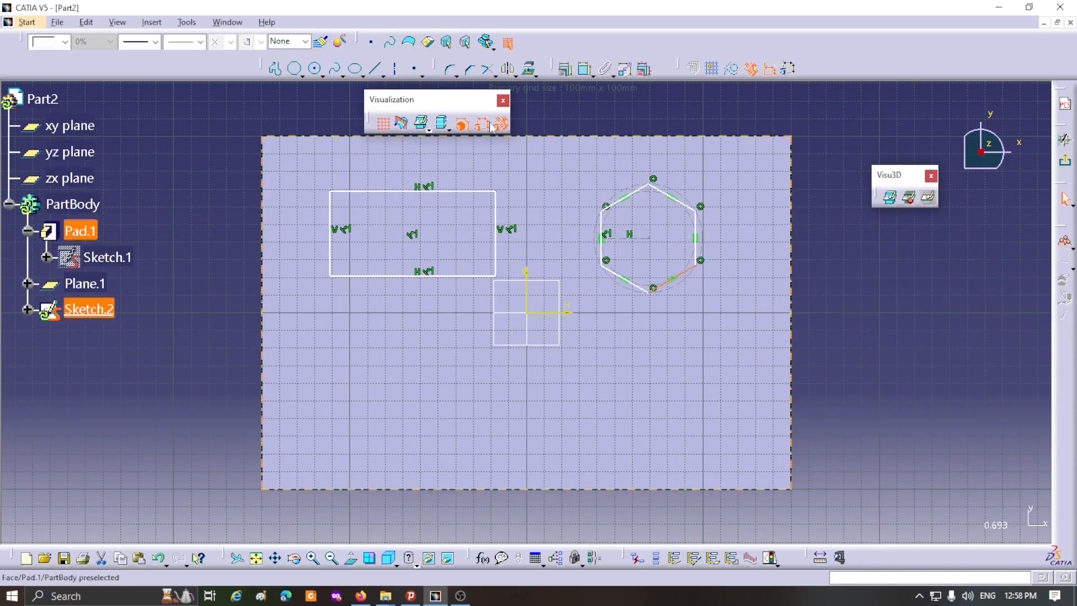
pyautogui.click(584, 70)
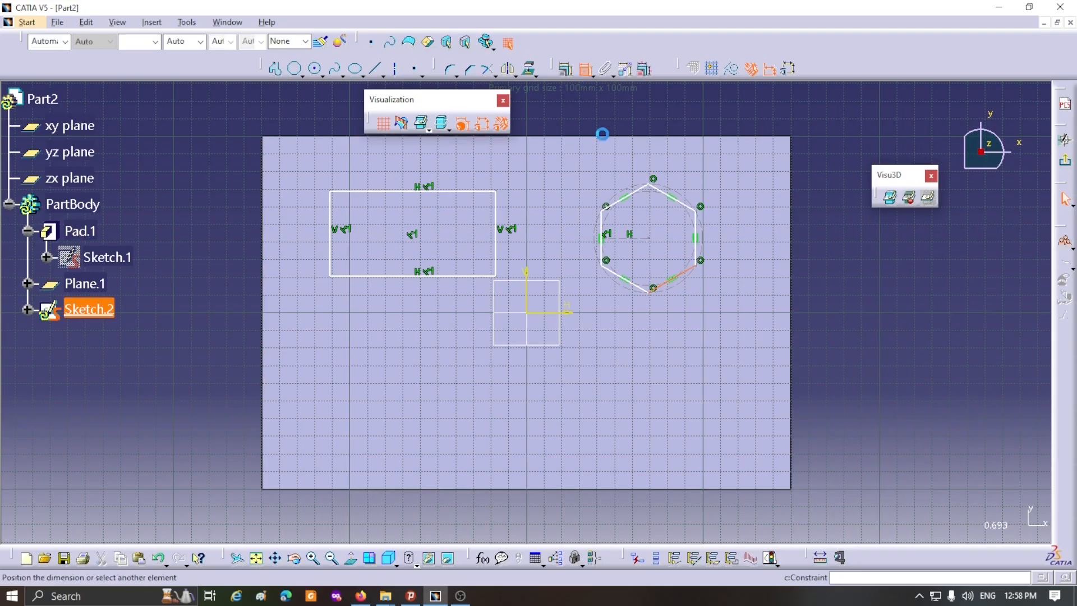
pyautogui.click(712, 308)
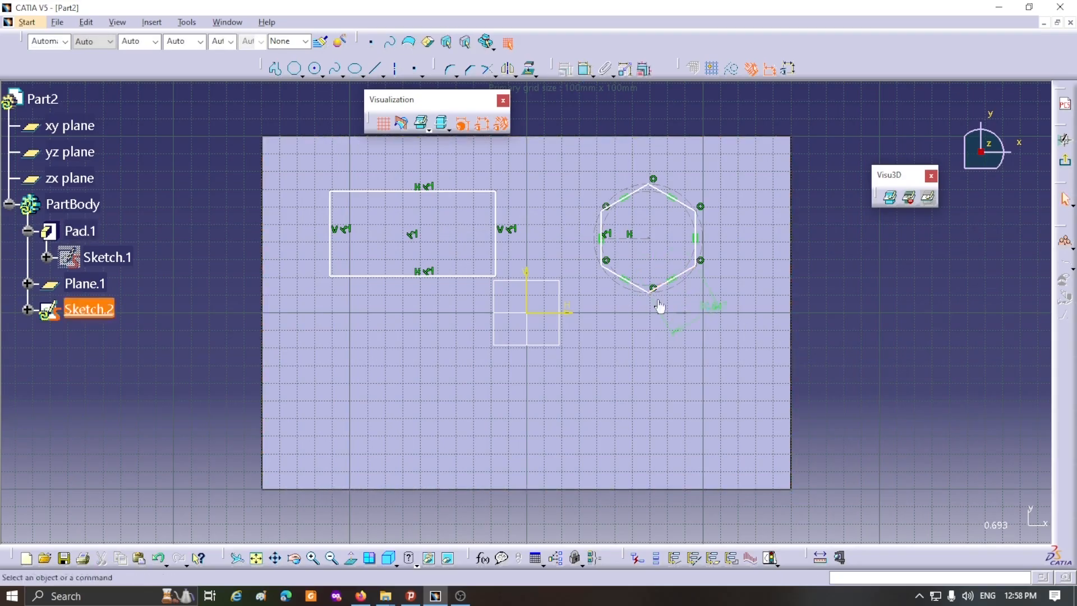
pyautogui.doubleClick(706, 306)
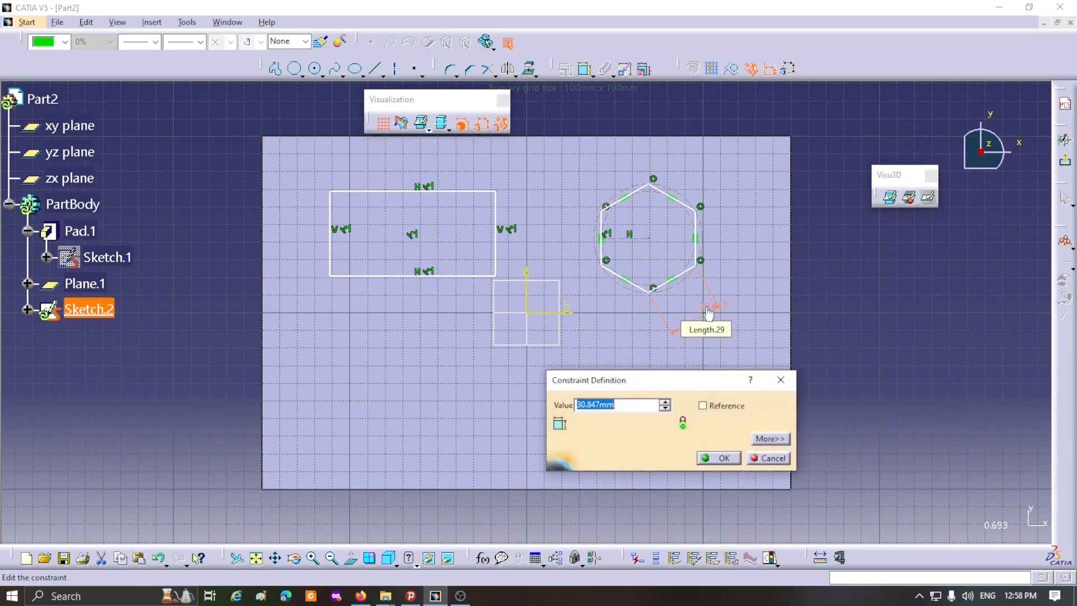
pyautogui.write('40')
pyautogui.press('Return')
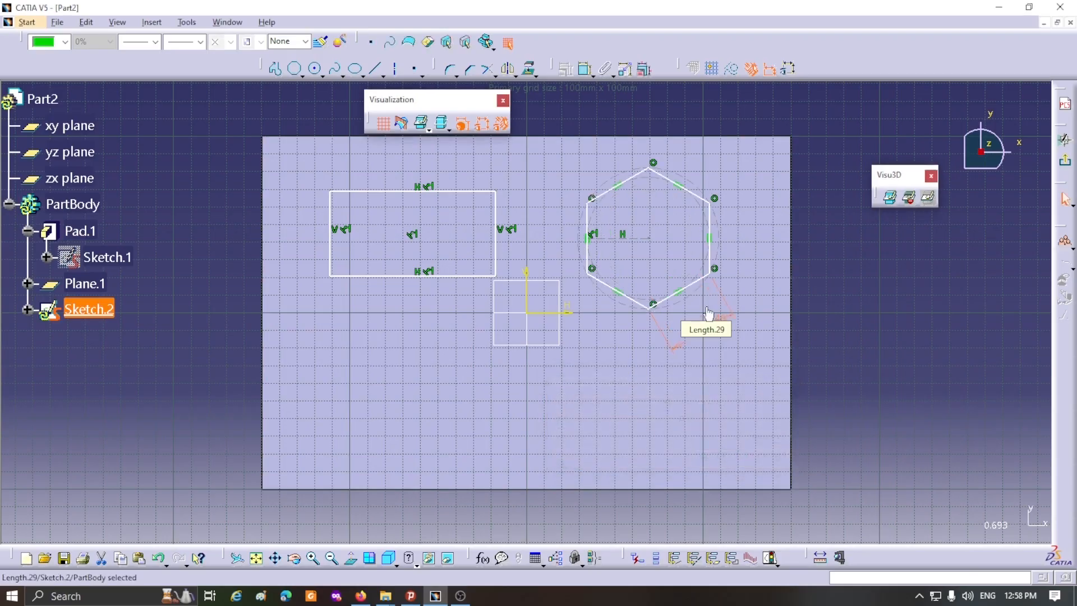
pyautogui.click(987, 411)
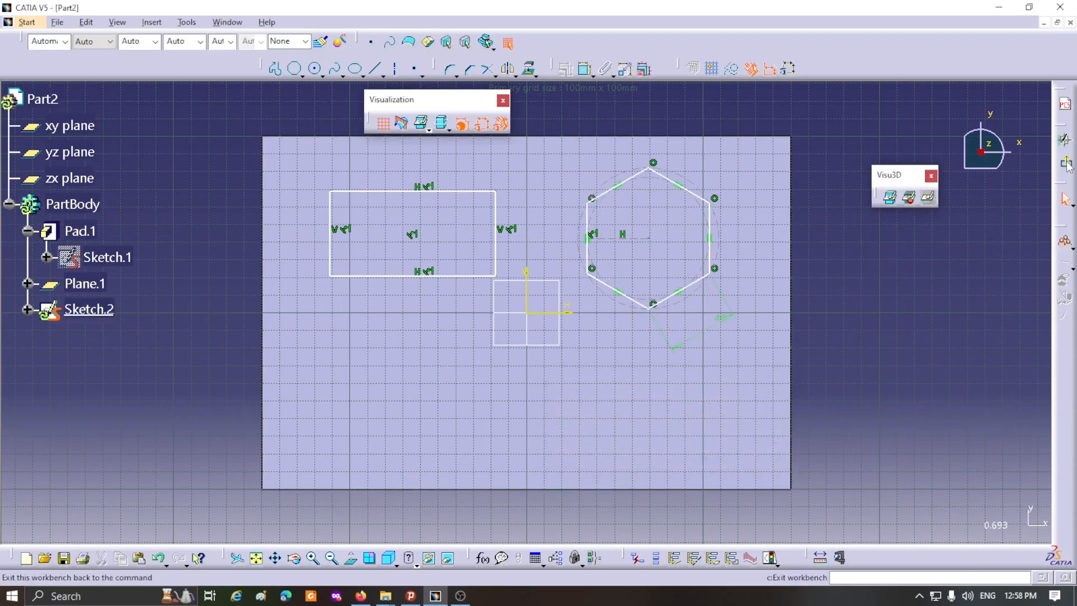
# Step: Exit Sketch.2 and inspect in 3D how its rectangle and hexagon sit above the pad
pyautogui.click(1067, 165)
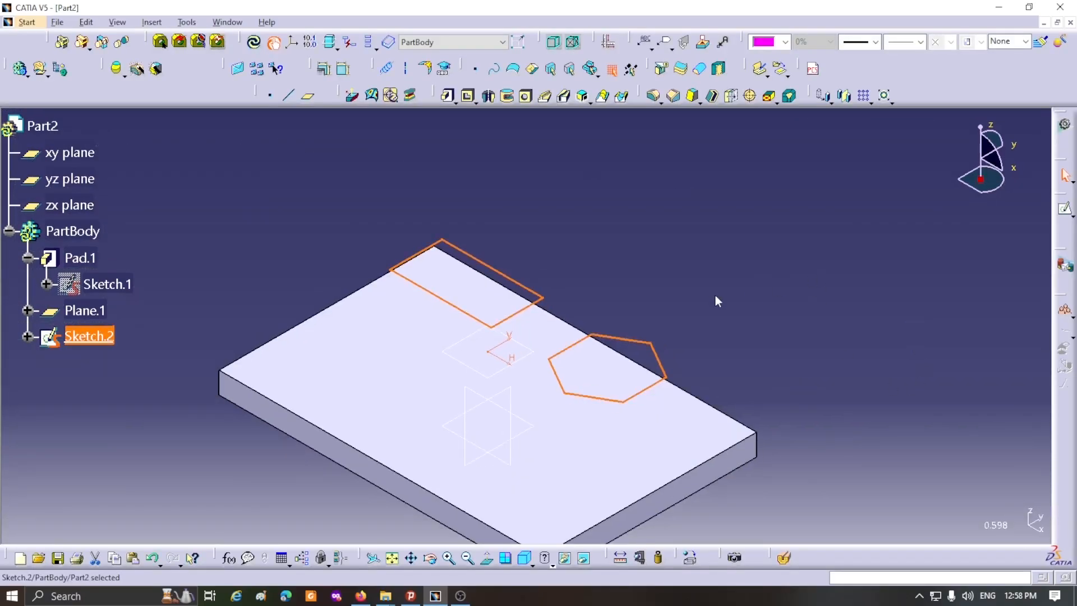
pyautogui.moveTo(841, 325)
pyautogui.mouseDown(button='middle')
pyautogui.moveTo(774, 303)
pyautogui.moveTo(490, 298)
pyautogui.moveTo(516, 334)
pyautogui.moveTo(710, 359)
pyautogui.moveTo(916, 259)
pyautogui.moveTo(873, 323)
pyautogui.mouseUp(button='middle')
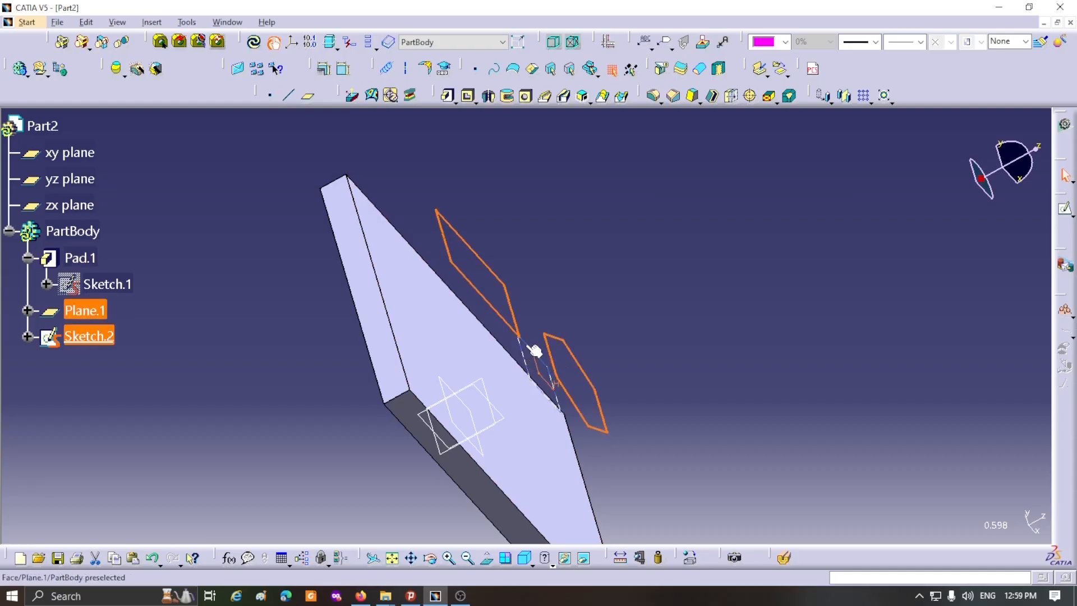
pyautogui.moveTo(535, 350); pyautogui.dragTo(667, 315, button='middle')
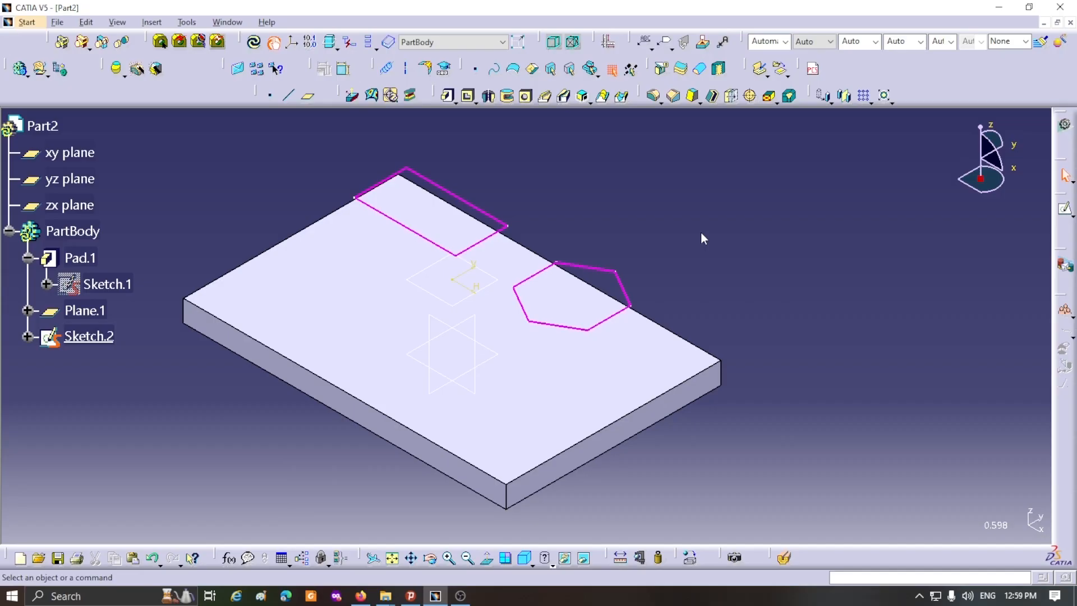
# Step: Start a new sketch on the pad's top face and draw a circle below the magenta rectangle
pyautogui.click(557, 420)
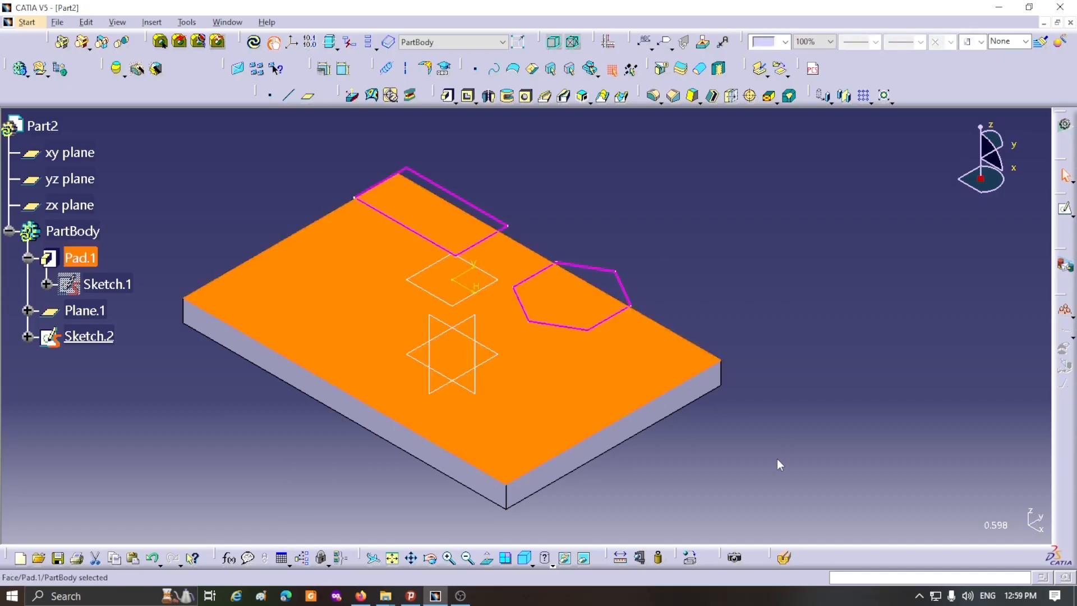
pyautogui.click(1065, 211)
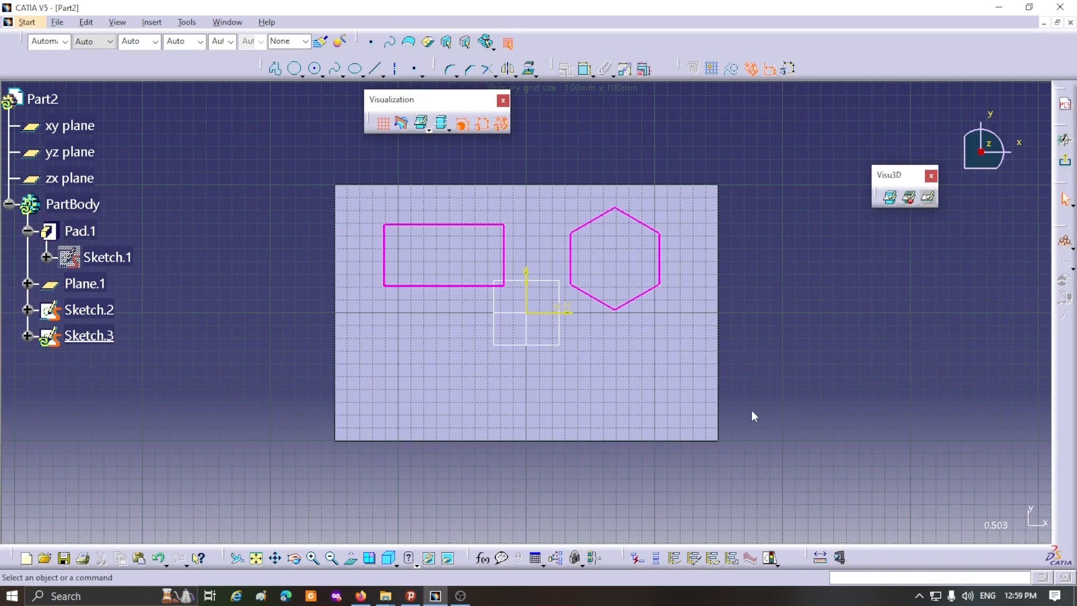
pyautogui.click(314, 68)
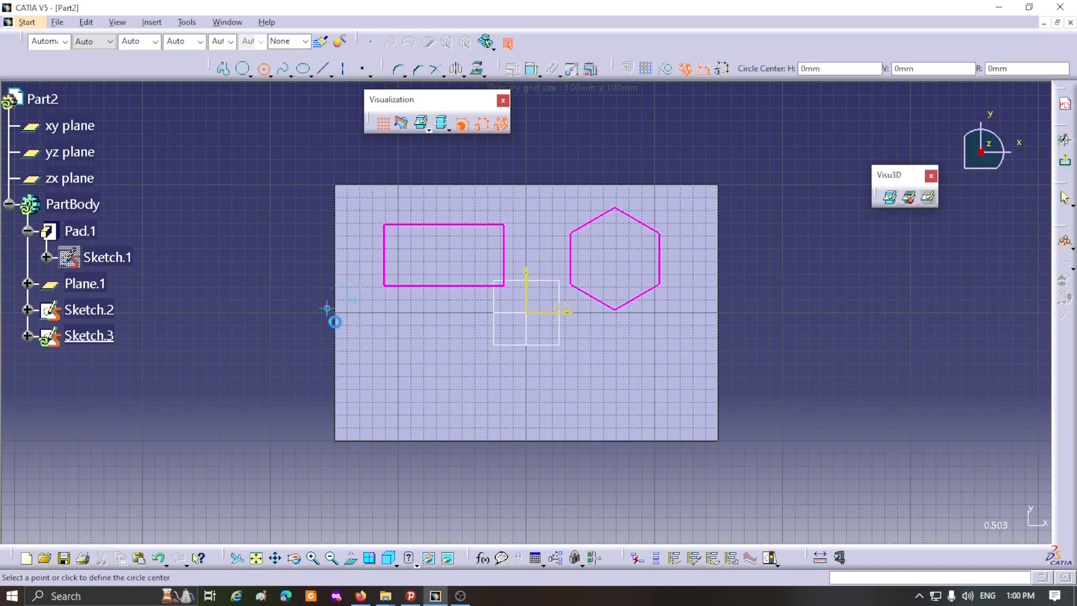
pyautogui.click(455, 372)
pyautogui.click(428, 409)
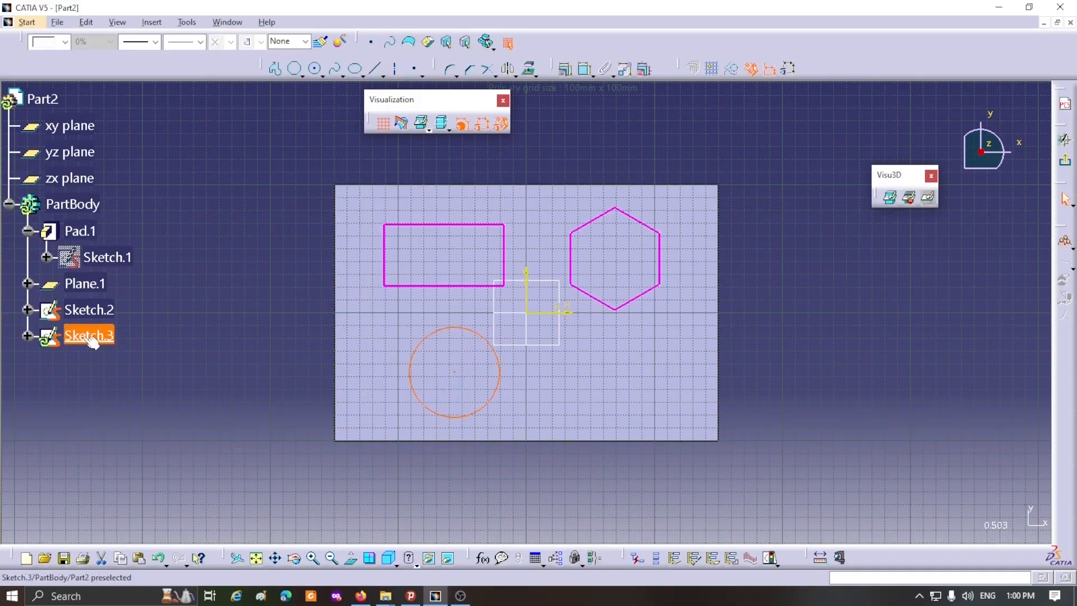
# Step: Display the 3D background in Low light and test whether the pad, hexagon and rectangle can be box-selected
pyautogui.click(908, 202)
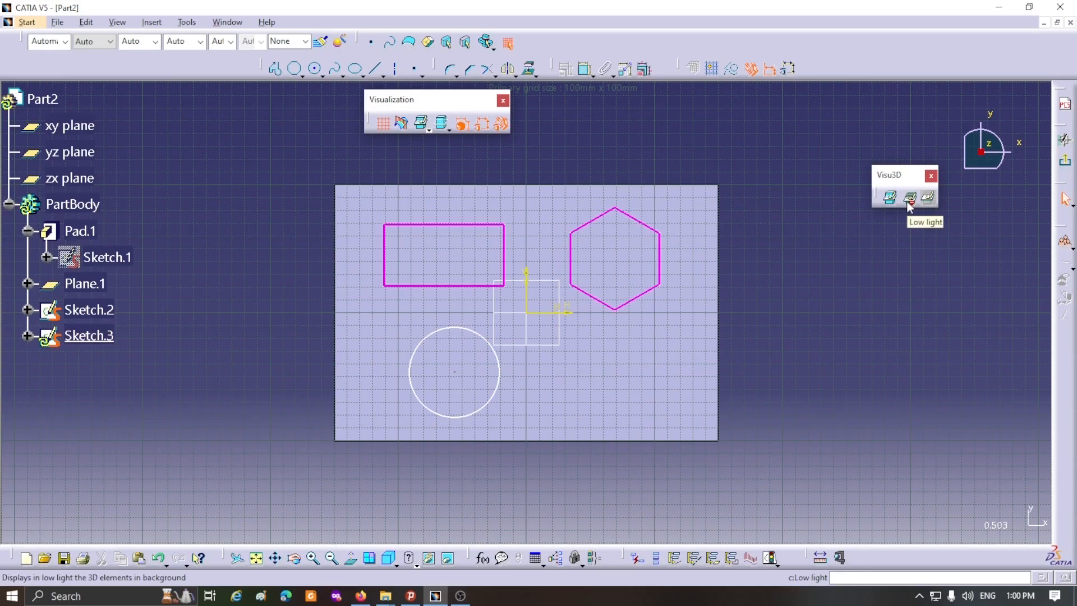
pyautogui.click(909, 201)
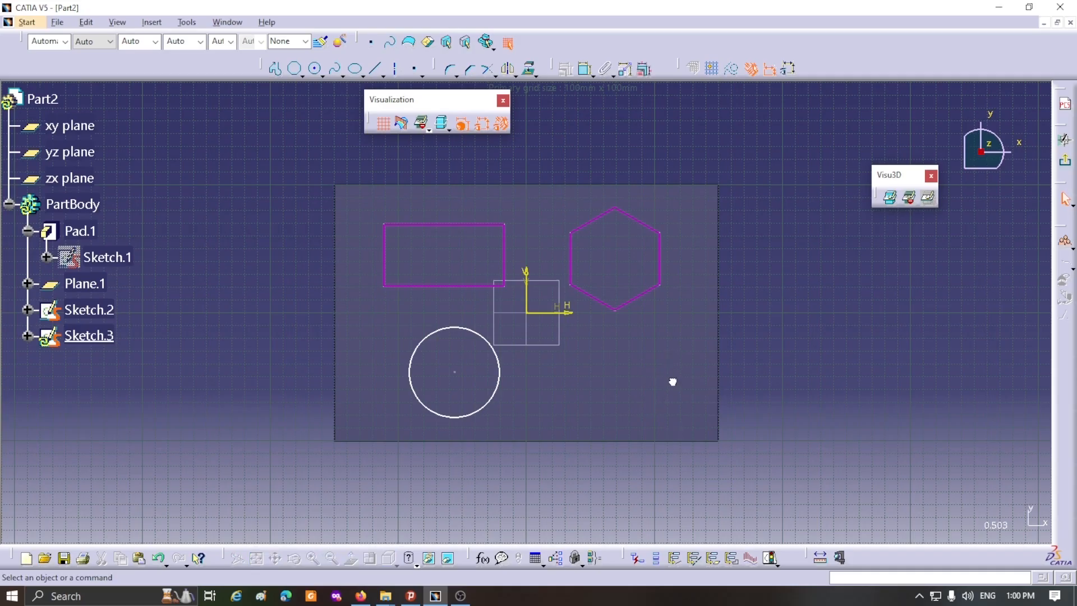
pyautogui.moveTo(671, 381); pyautogui.dragTo(643, 394)
pyautogui.moveTo(538, 204); pyautogui.dragTo(680, 319)
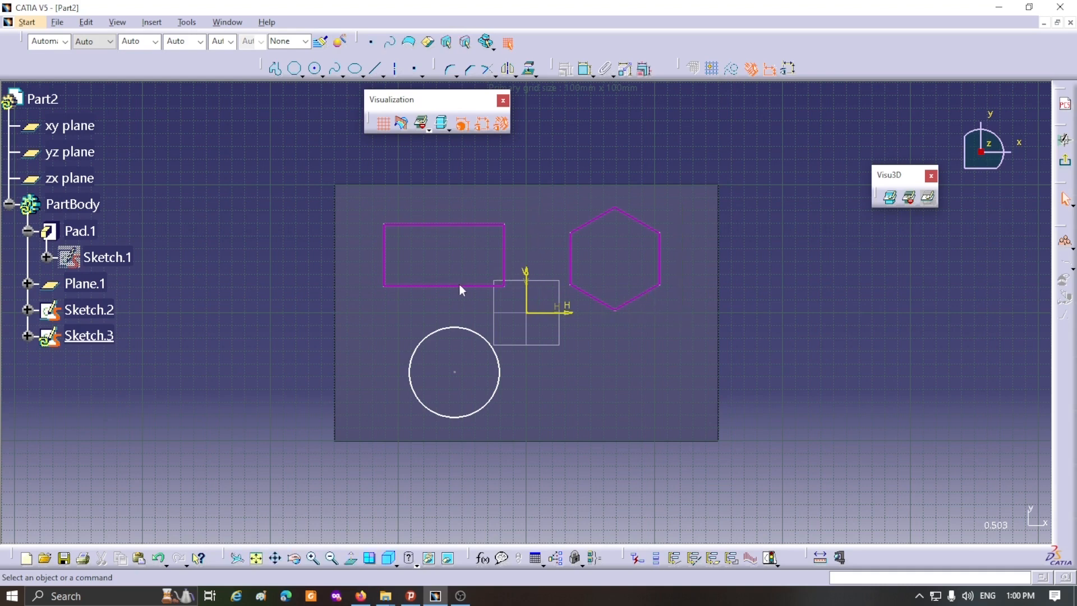
pyautogui.moveTo(364, 210); pyautogui.dragTo(520, 289)
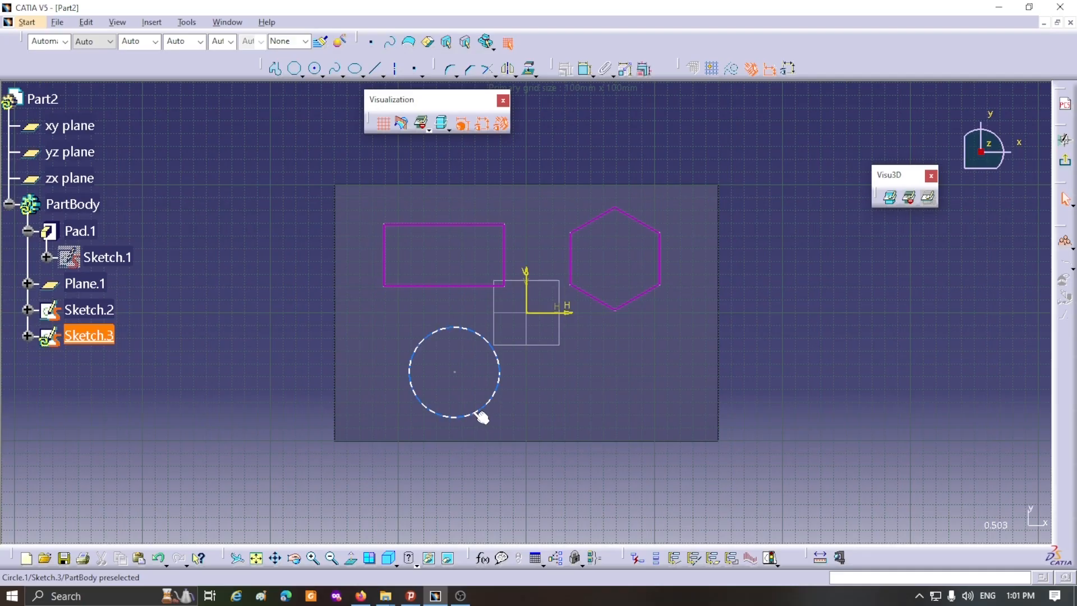
# Step: Move the circle slightly left and up by its center point
pyautogui.click(455, 374)
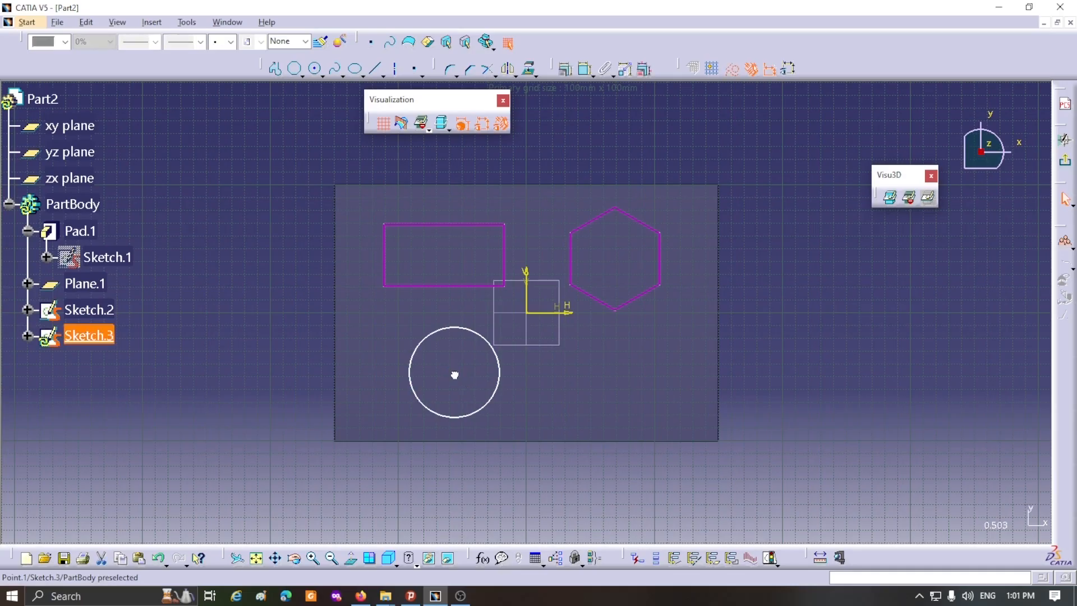
pyautogui.moveTo(455, 375); pyautogui.dragTo(422, 362)
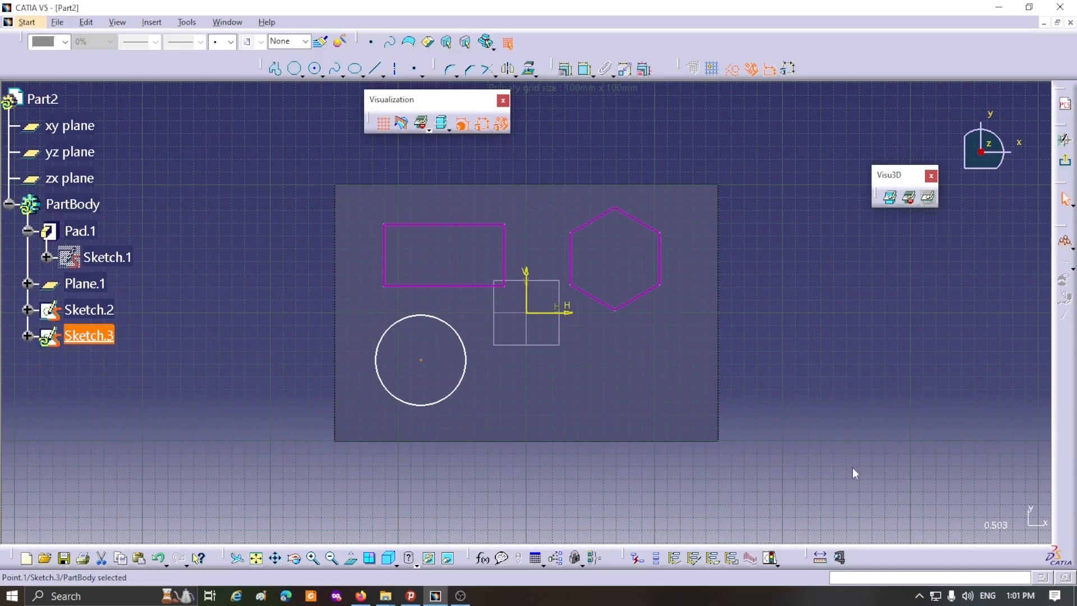
pyautogui.click(787, 428)
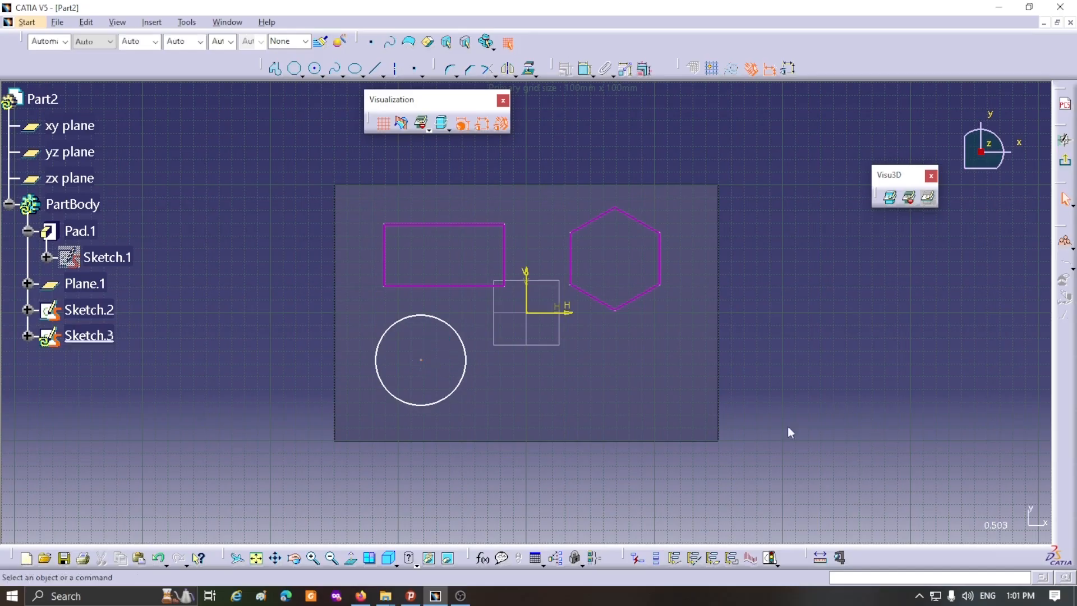
# Step: Hide all 3D elements behind Sketch.3 and bring back their usual display
pyautogui.click(927, 199)
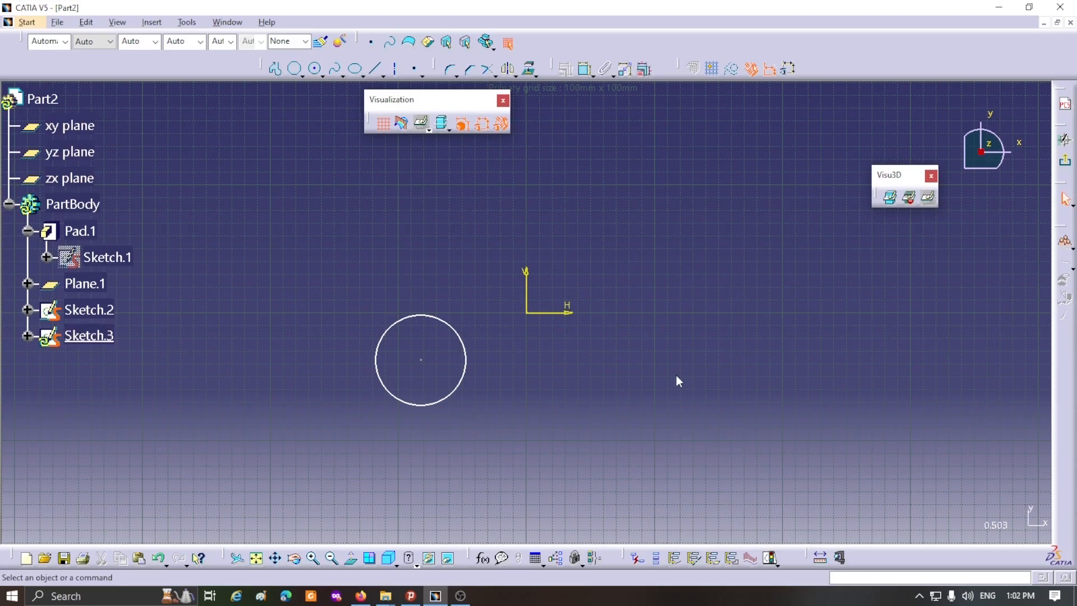
pyautogui.click(890, 197)
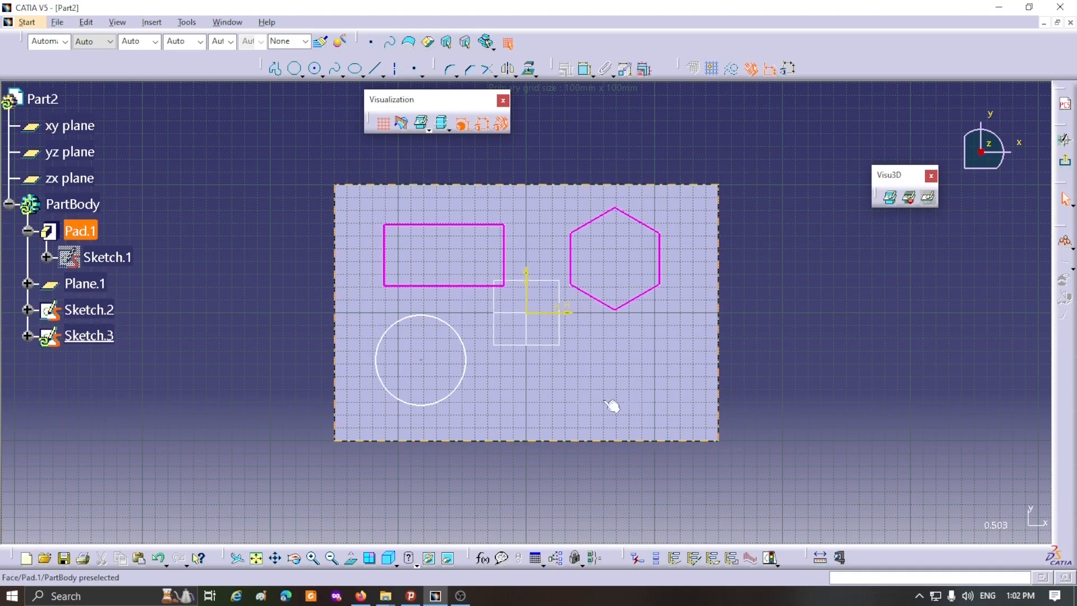
# Step: Test whether the hexagon's lower-left side, Plane.1, the circle, the pad's face and its lower edge can be selected
pyautogui.click(600, 301)
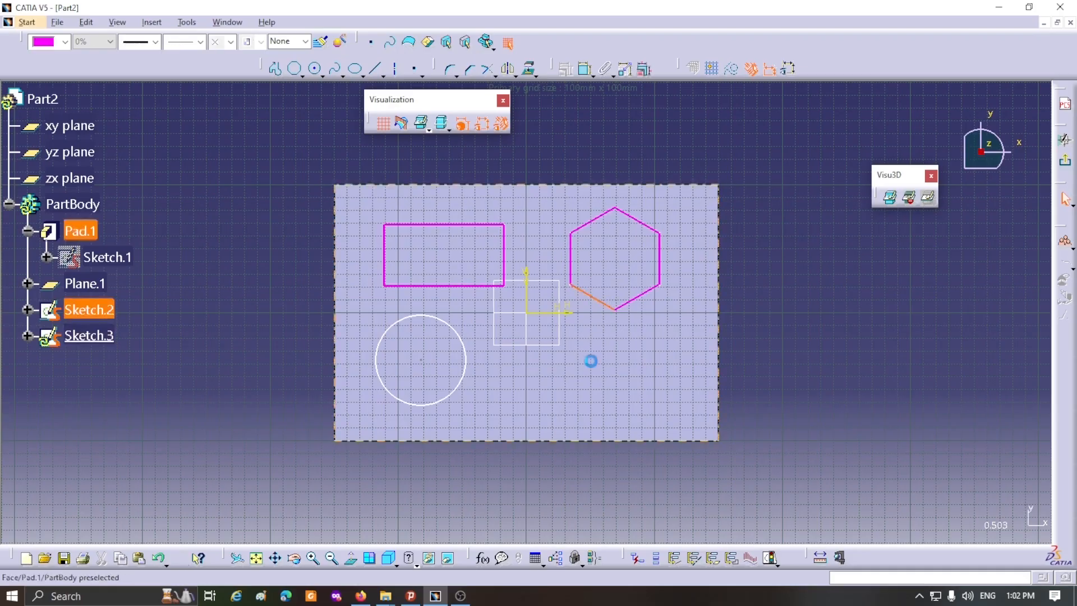
pyautogui.click(536, 343)
pyautogui.click(452, 393)
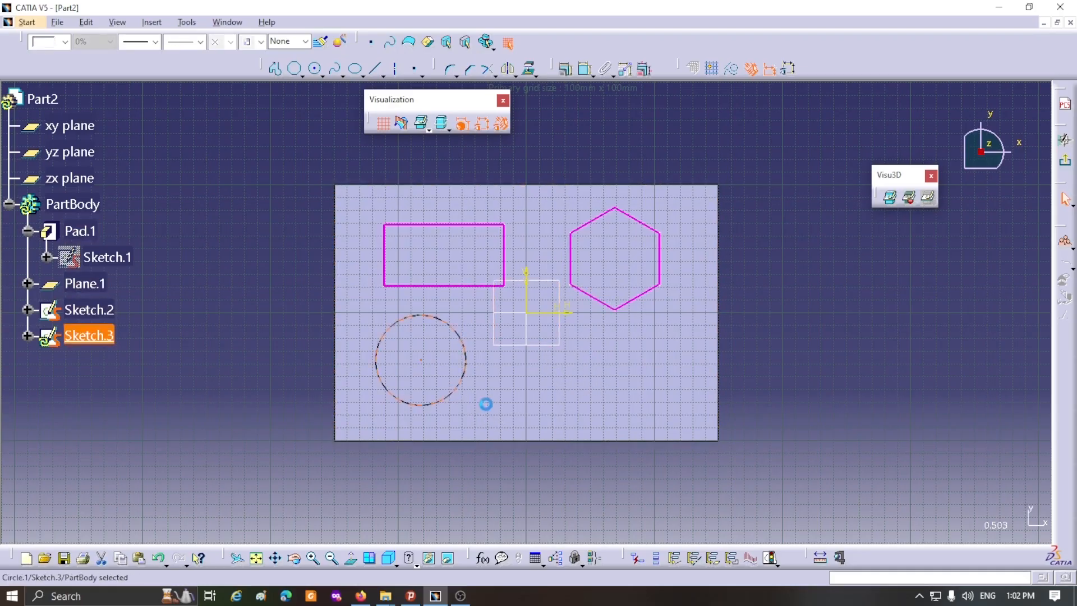
pyautogui.click(625, 401)
pyautogui.click(625, 457)
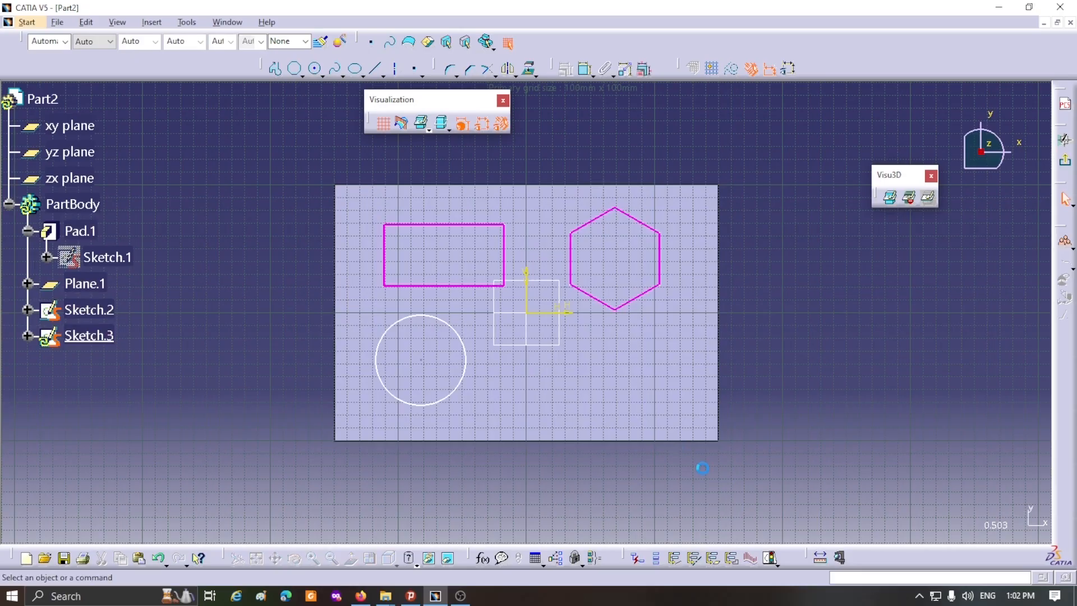
pyautogui.click(677, 441)
pyautogui.click(765, 423)
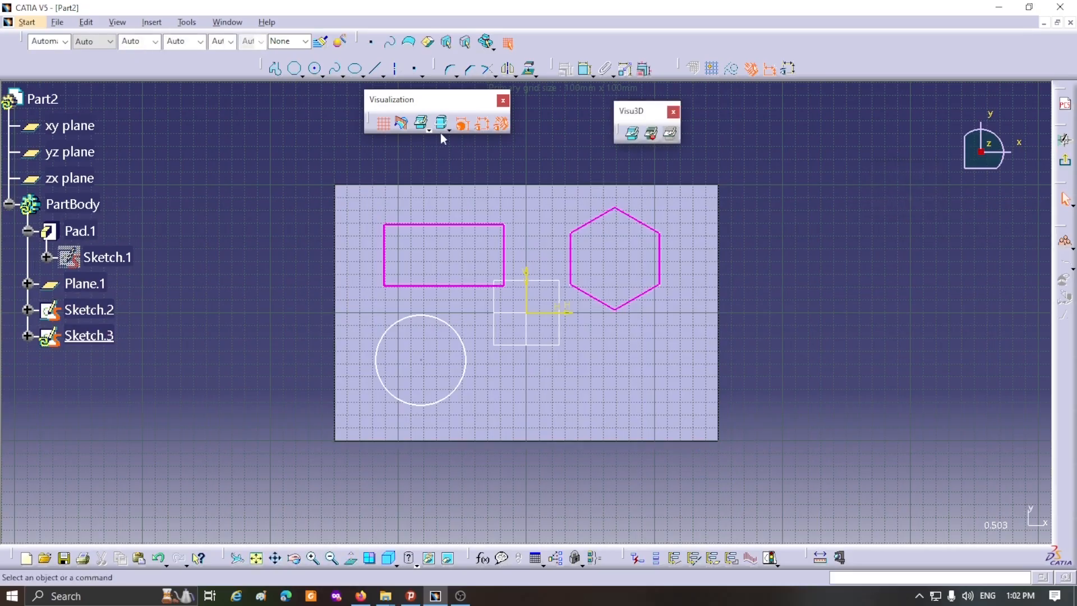
# Step: Float the 2D Visualization Mode toolbar beside the pad and activate the mode with a fully visible, selectable background
pyautogui.click(449, 131)
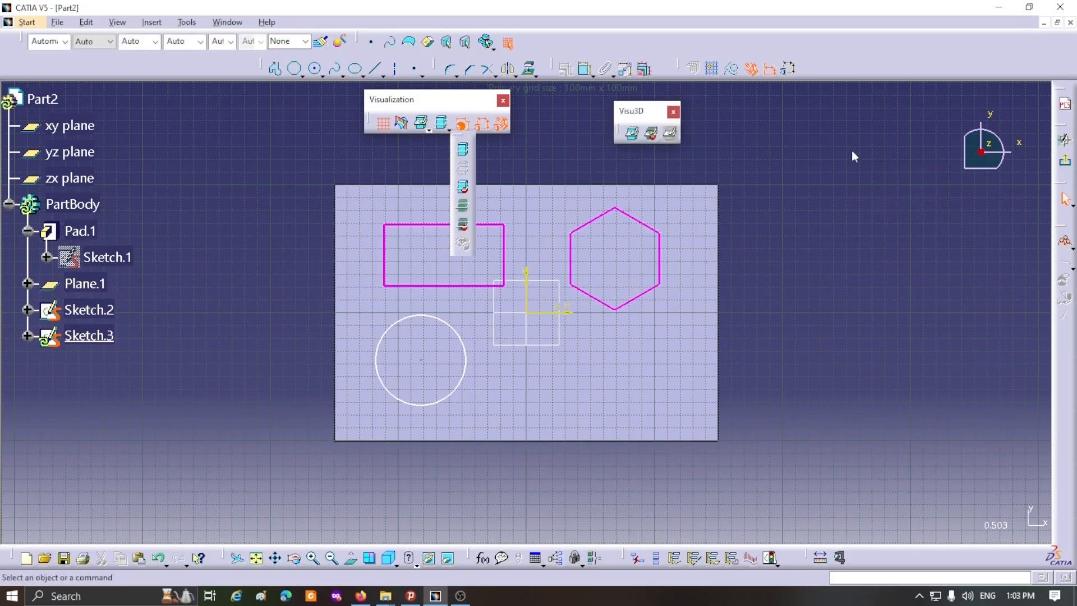
pyautogui.moveTo(817, 231); pyautogui.dragTo(816, 225)
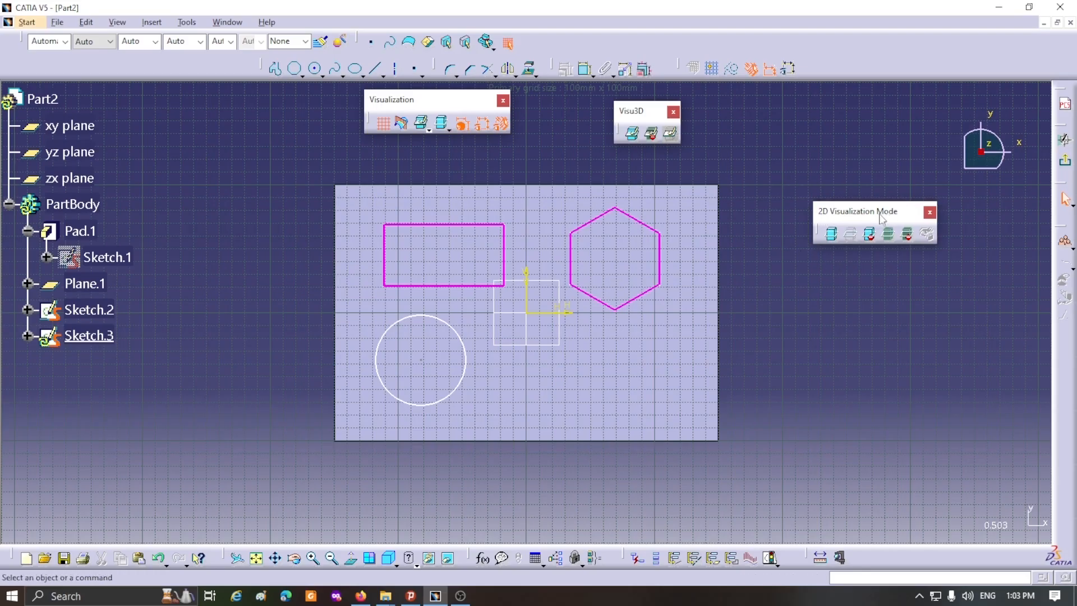
pyautogui.click(887, 233)
pyautogui.click(832, 240)
# Step: Test whether the hexagon's lower-right side, the circle, Plane.1 and the pad's right edge can be selected in this visualization mode
pyautogui.click(636, 297)
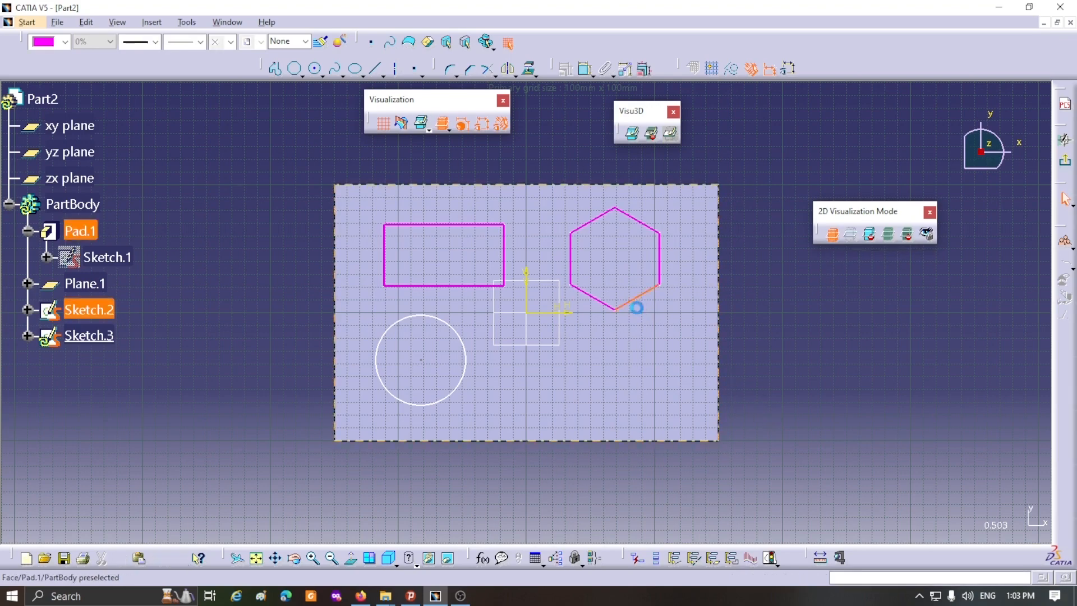
pyautogui.click(464, 377)
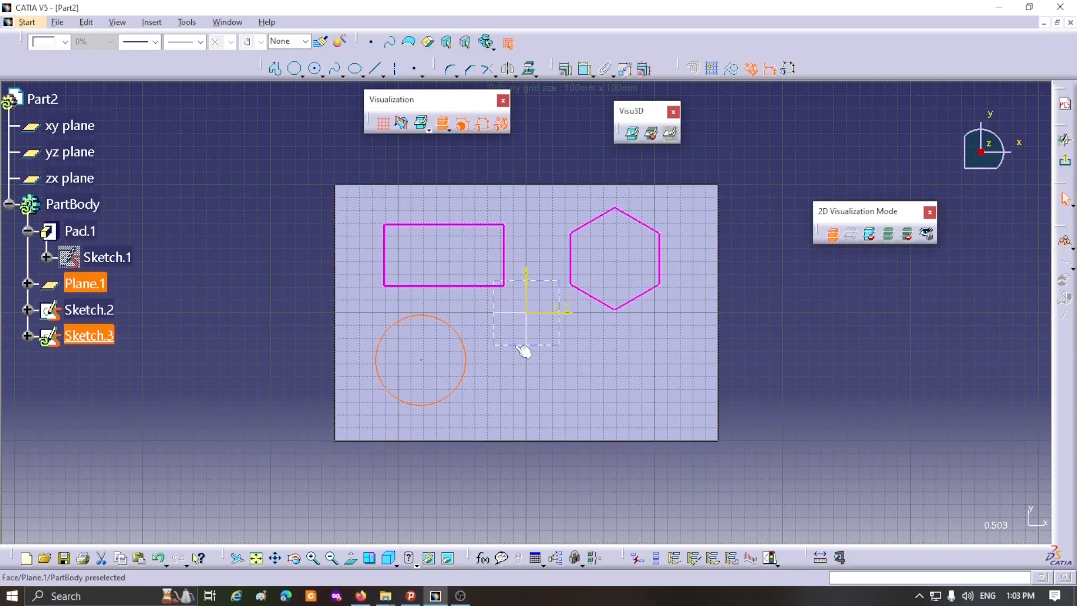
pyautogui.click(524, 344)
pyautogui.click(717, 394)
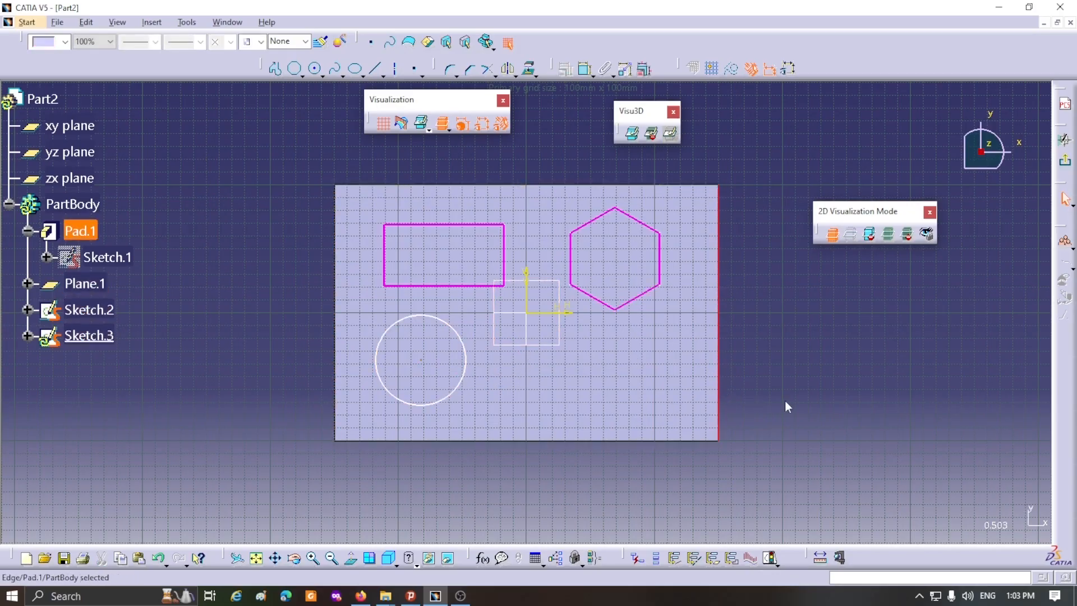
pyautogui.click(785, 400)
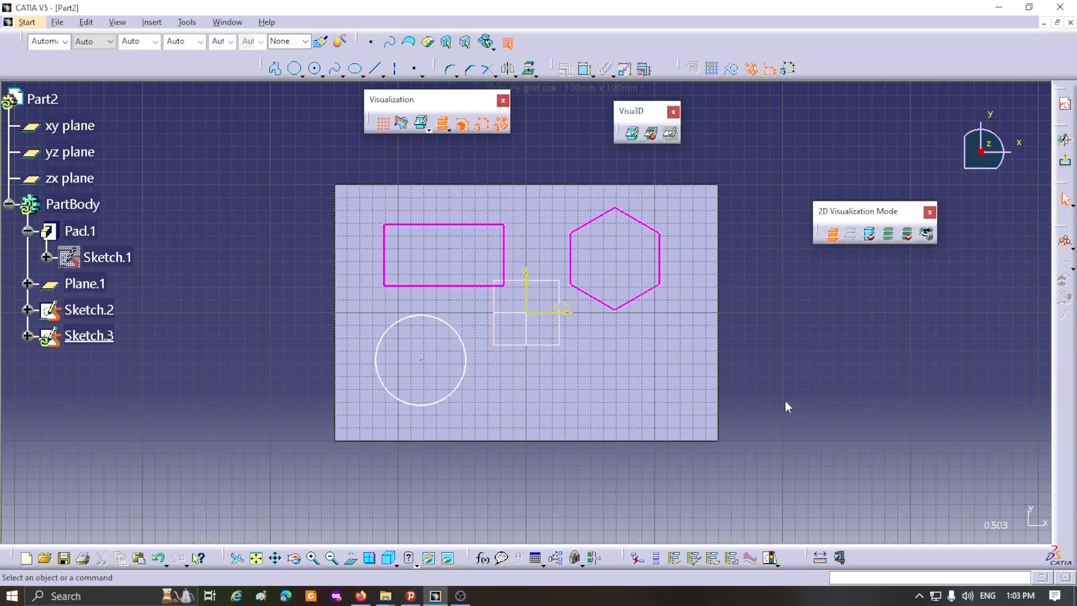
# Step: Try the 2D visualization mode without any background, and return to the mode with the full background
pyautogui.click(850, 235)
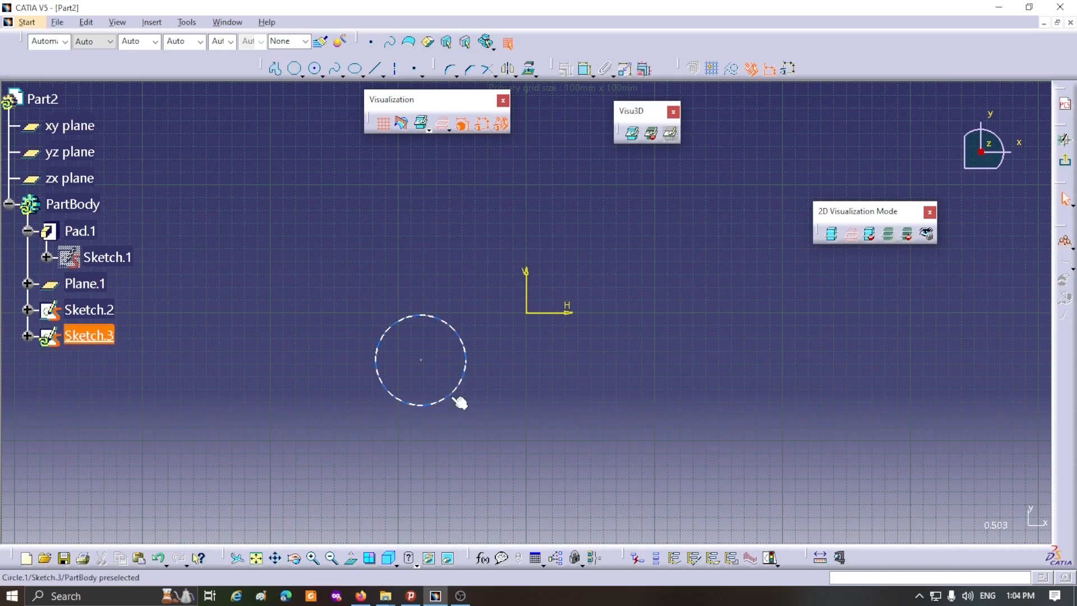
pyautogui.click(829, 236)
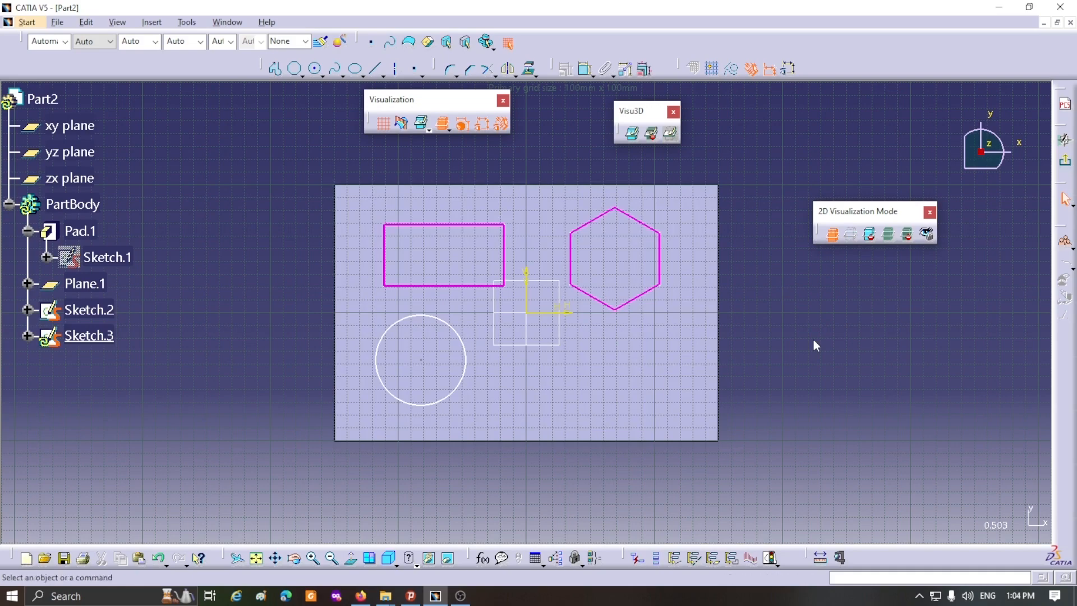
# Step: Exit Sketch.3, open Sketch.2 for editing, and compare the view without background against the full pickable background
pyautogui.click(1064, 164)
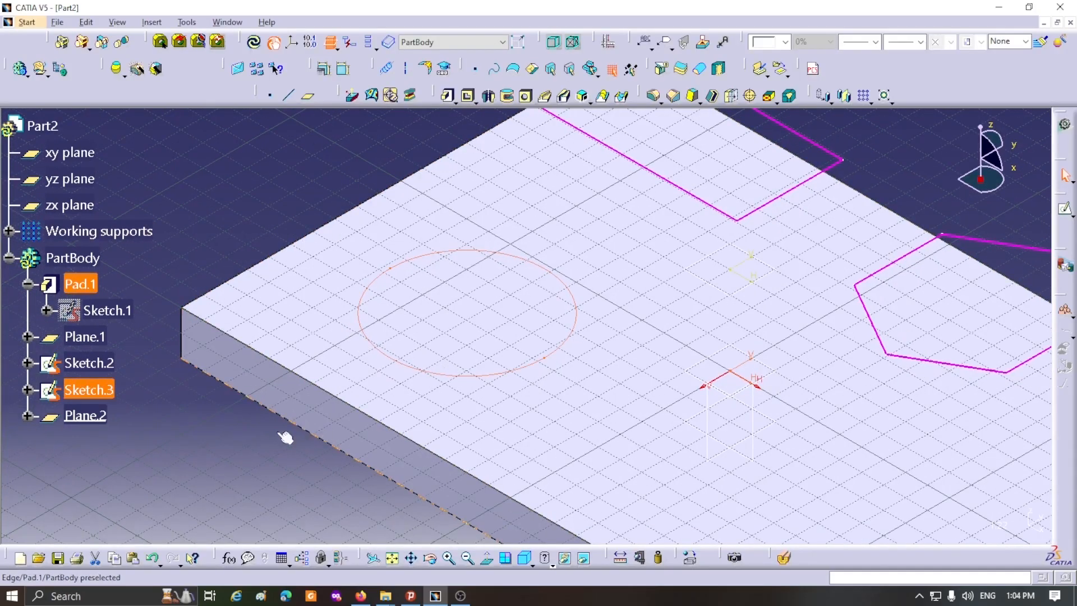
pyautogui.click(392, 557)
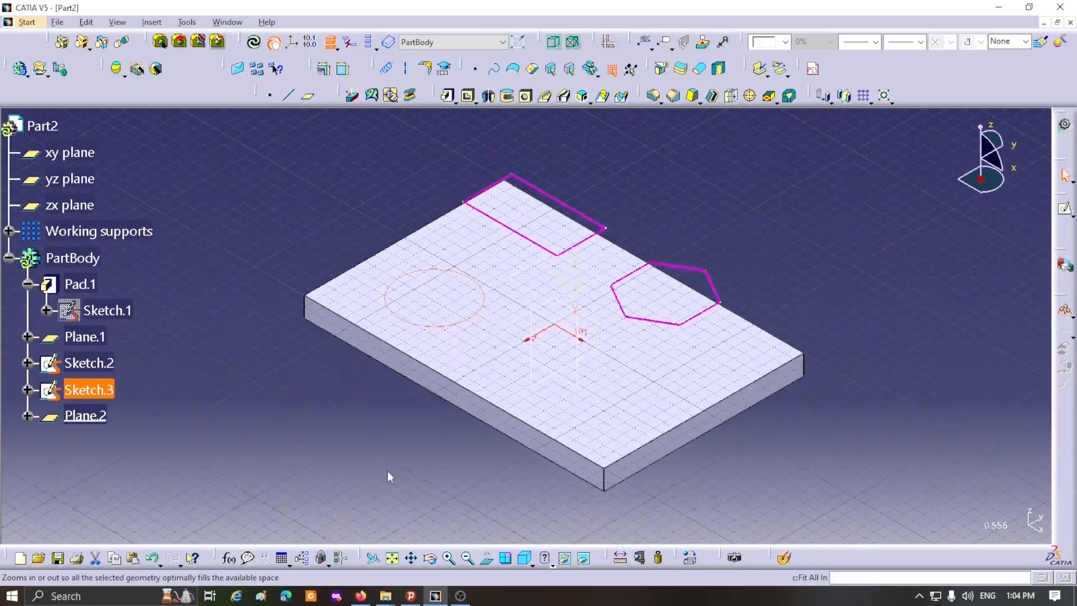
pyautogui.doubleClick(91, 362)
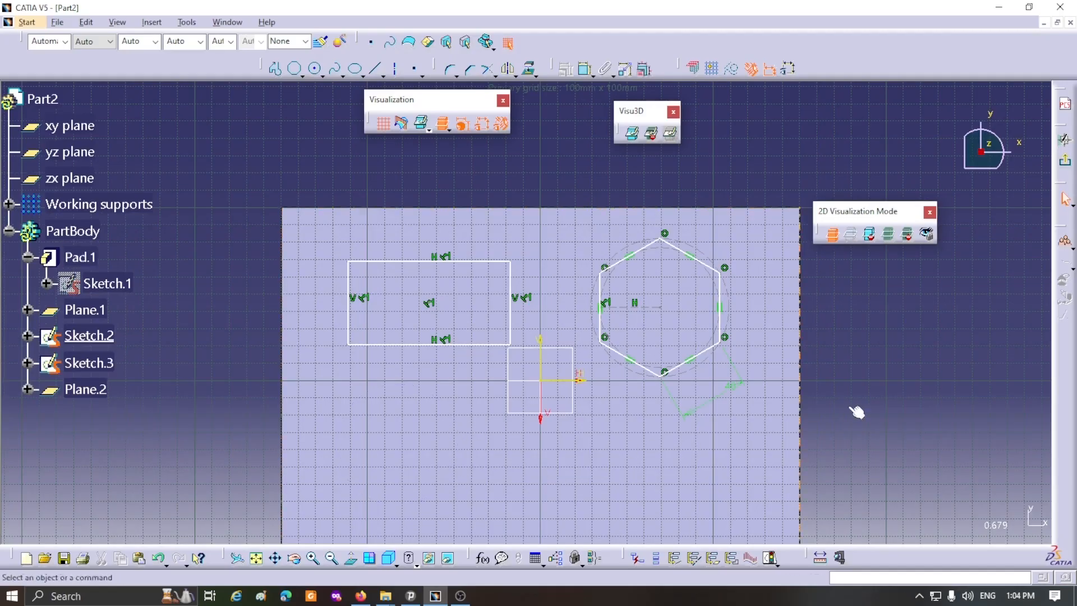
pyautogui.moveTo(891, 395)
pyautogui.mouseDown(button='middle')
pyautogui.moveTo(889, 420)
pyautogui.moveTo(851, 374)
pyautogui.mouseUp(button='middle')
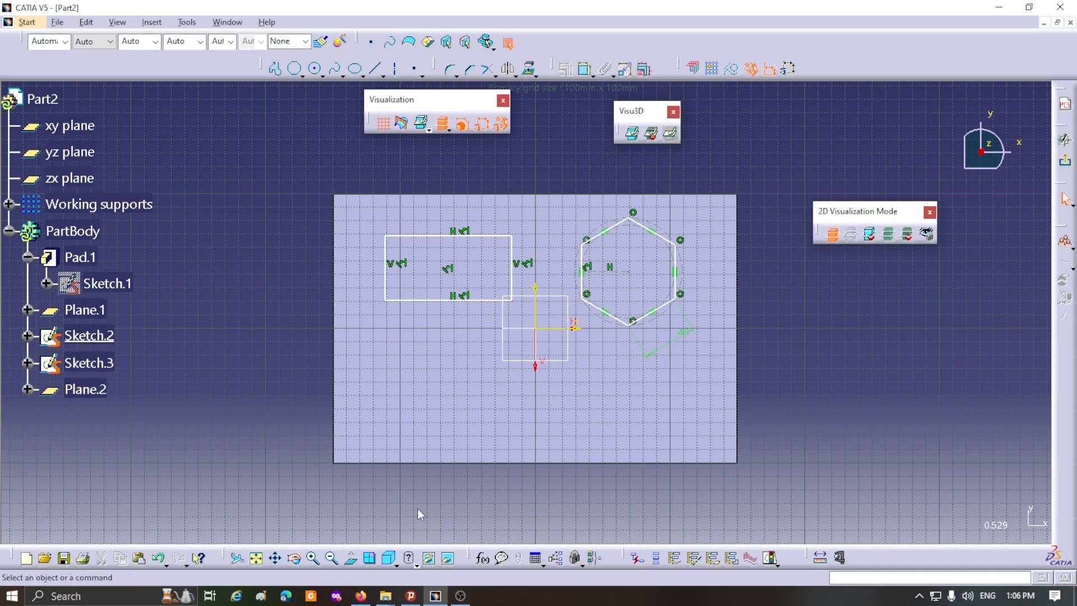
pyautogui.click(850, 235)
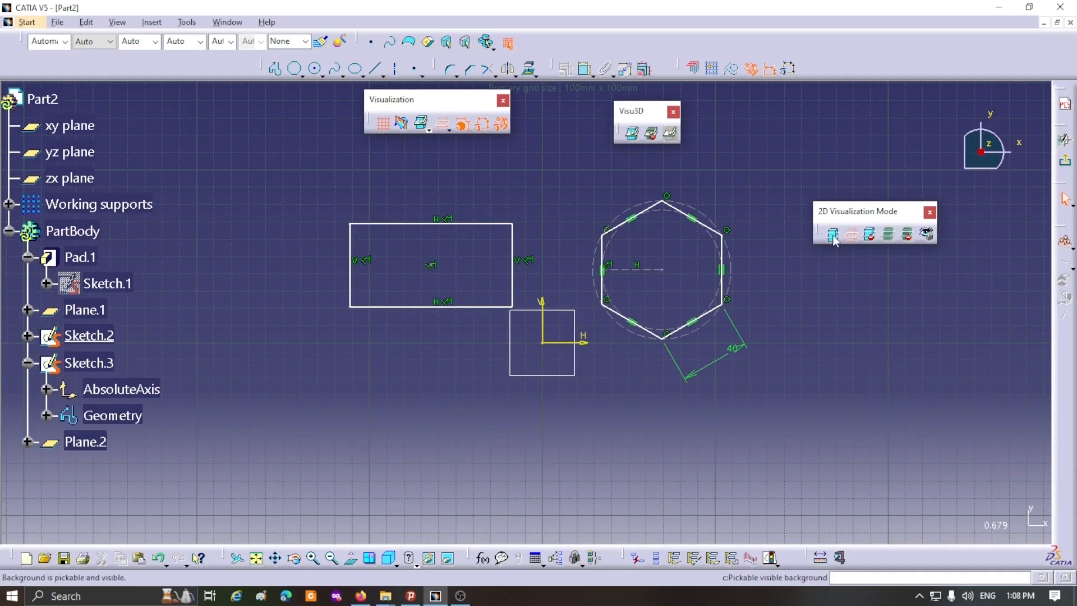
pyautogui.click(832, 235)
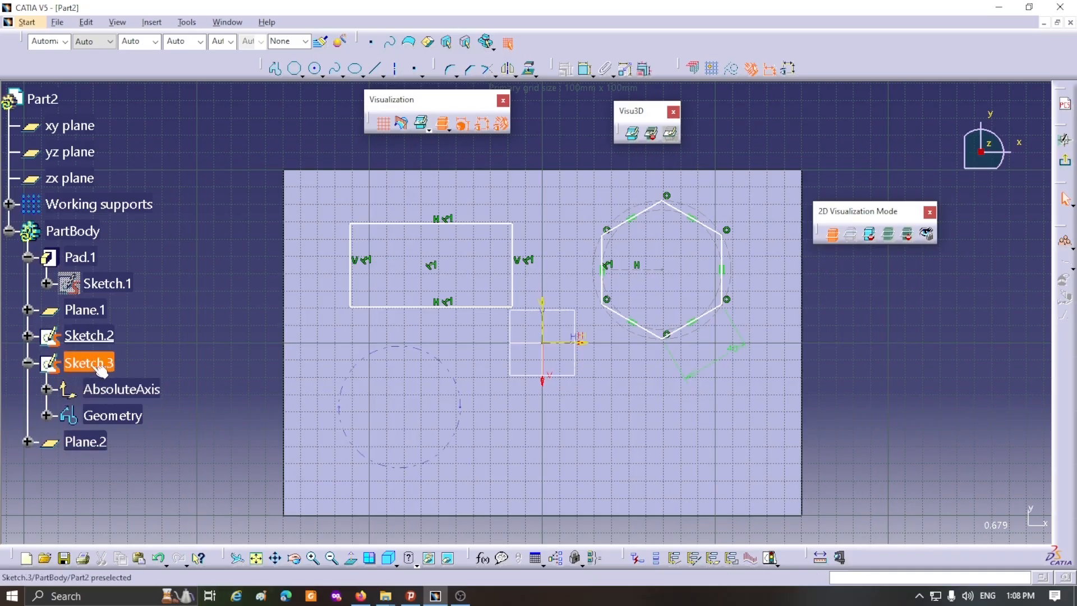
# Step: Reopen Sketch.3 for editing with the whole part in view and its tree branch collapsed
pyautogui.click(27, 363)
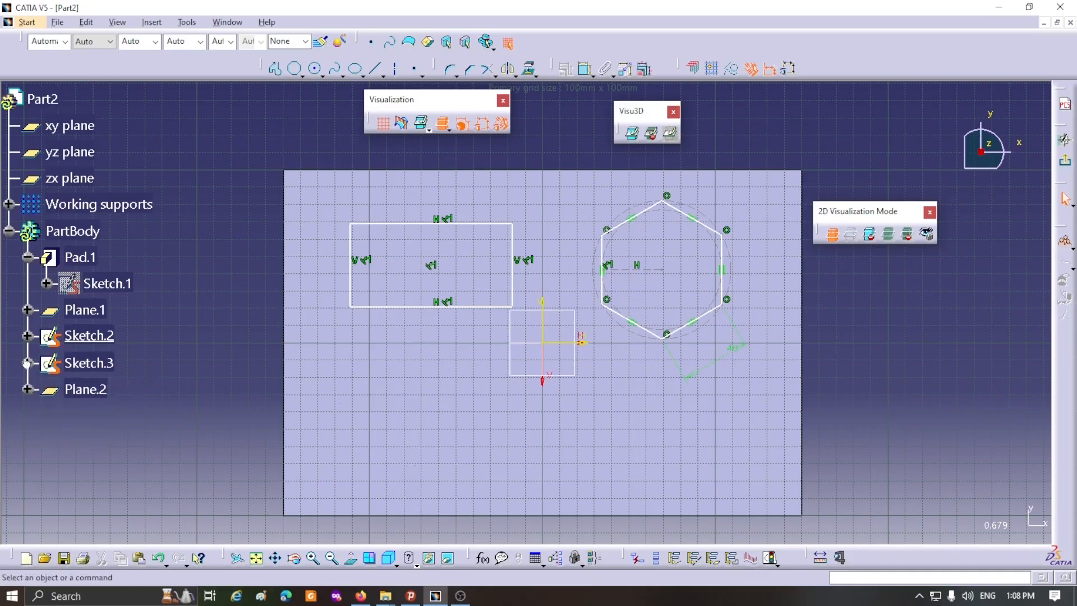
pyautogui.doubleClick(87, 367)
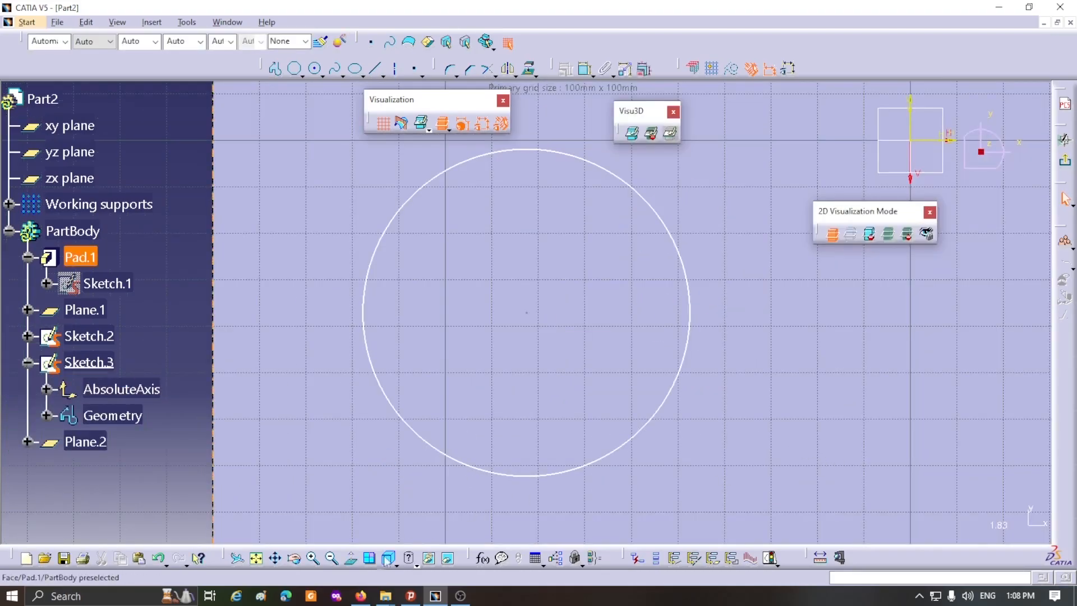
pyautogui.click(256, 558)
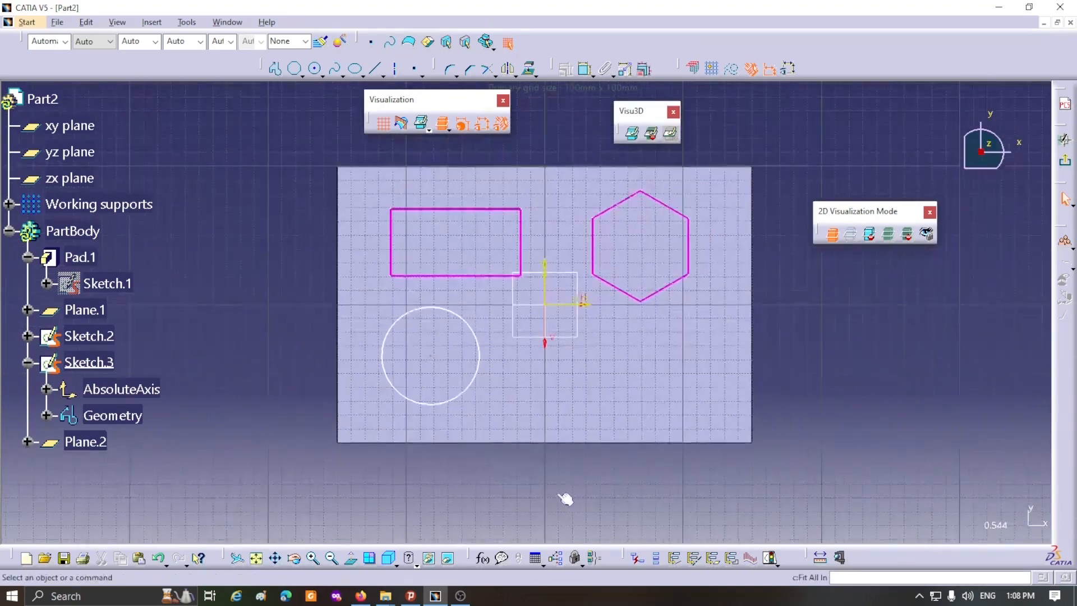
pyautogui.click(26, 362)
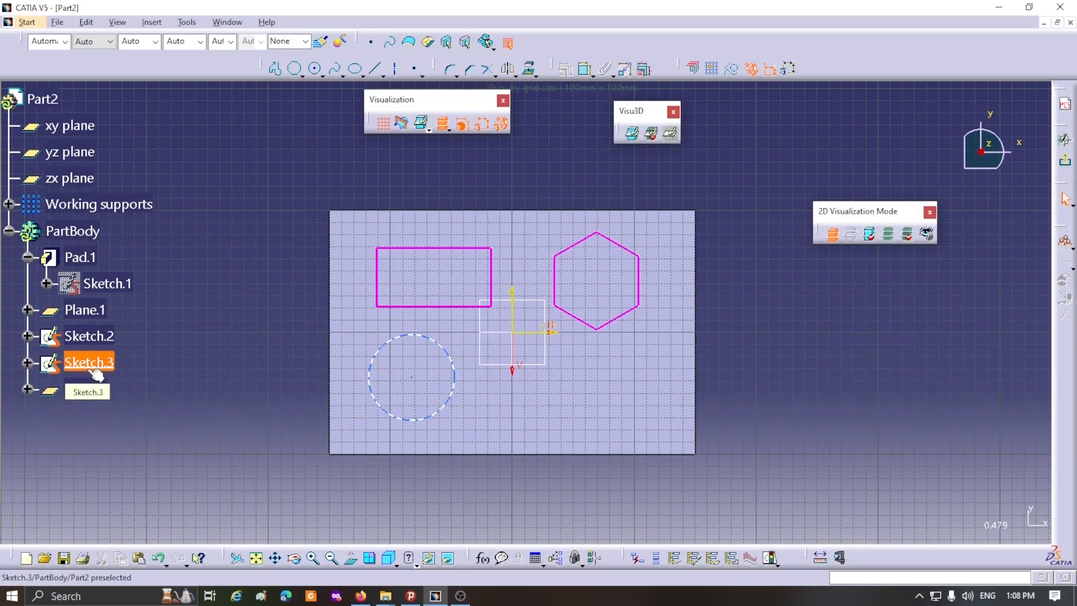
# Step: Activate the visible but unpickable background mode and test whether the hexagon and rectangle can be box-selected
pyautogui.click(870, 236)
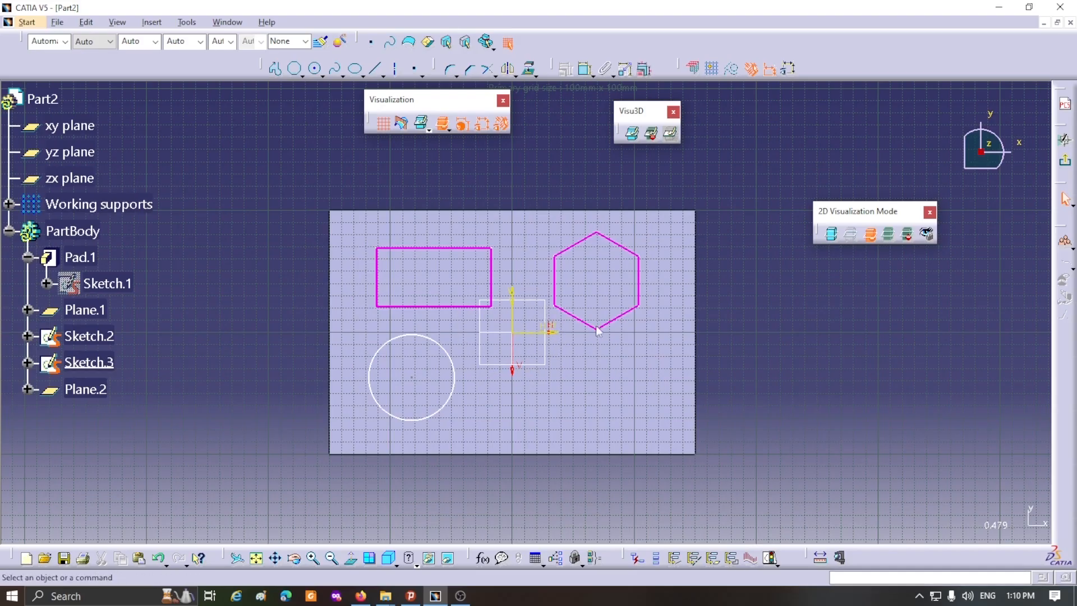
pyautogui.moveTo(613, 323); pyautogui.dragTo(613, 323, button='middle')
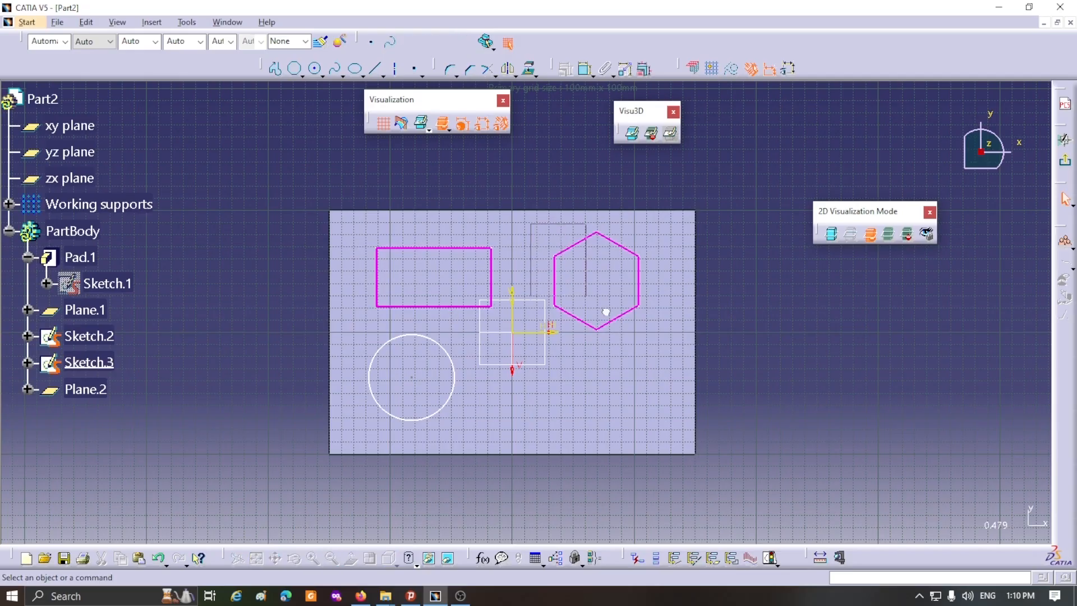
pyautogui.moveTo(357, 231); pyautogui.dragTo(512, 325)
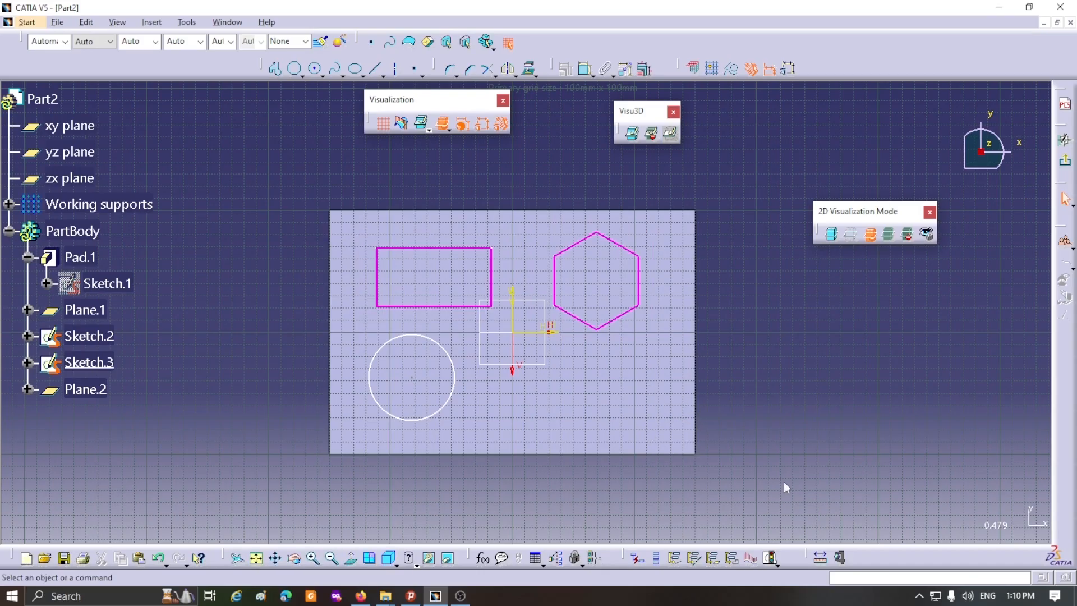
# Step: Add a diameter constraint to the circle, placed below the pad, and set it to 60 mm
pyautogui.click(435, 424)
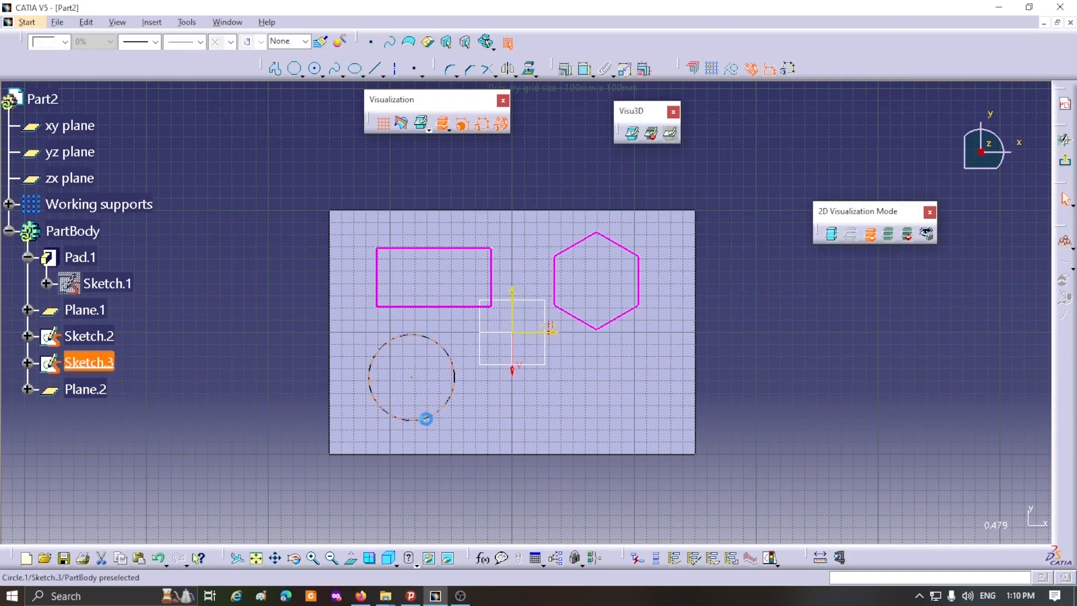
pyautogui.click(583, 69)
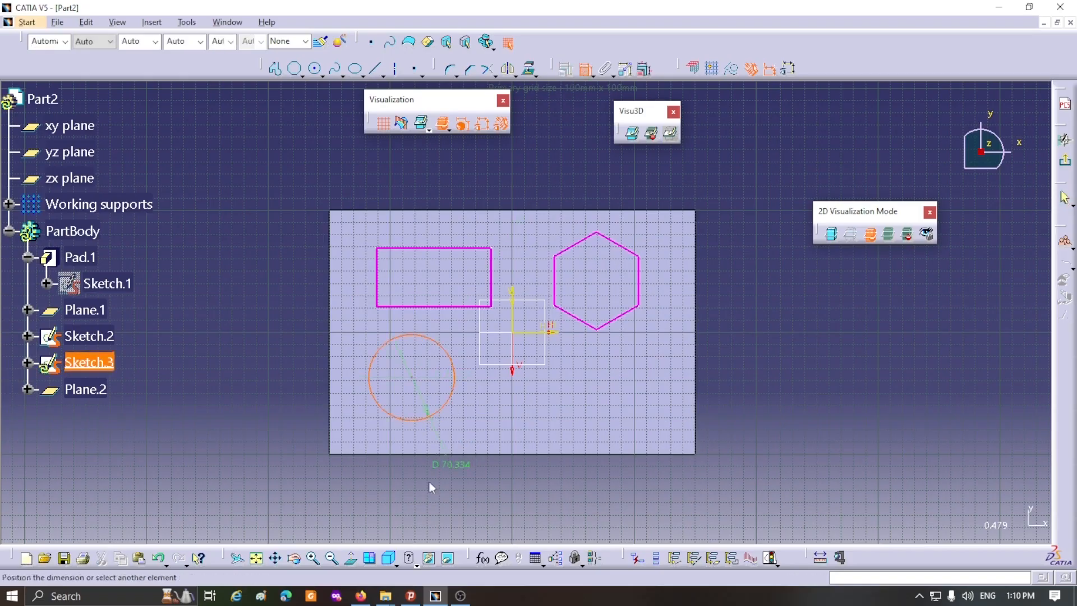
pyautogui.click(428, 481)
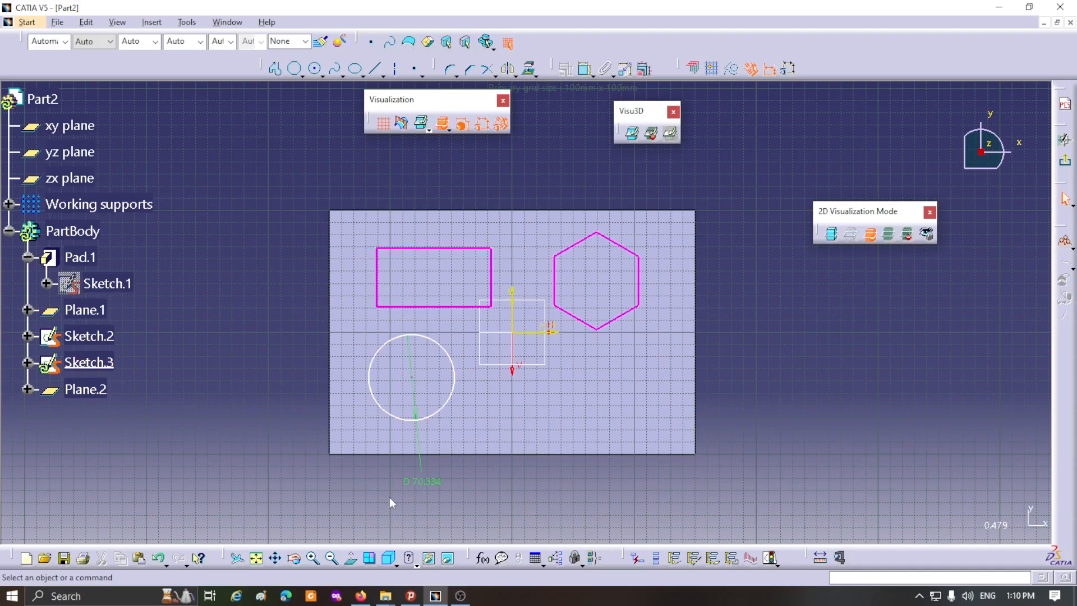
pyautogui.doubleClick(428, 482)
pyautogui.write('6')
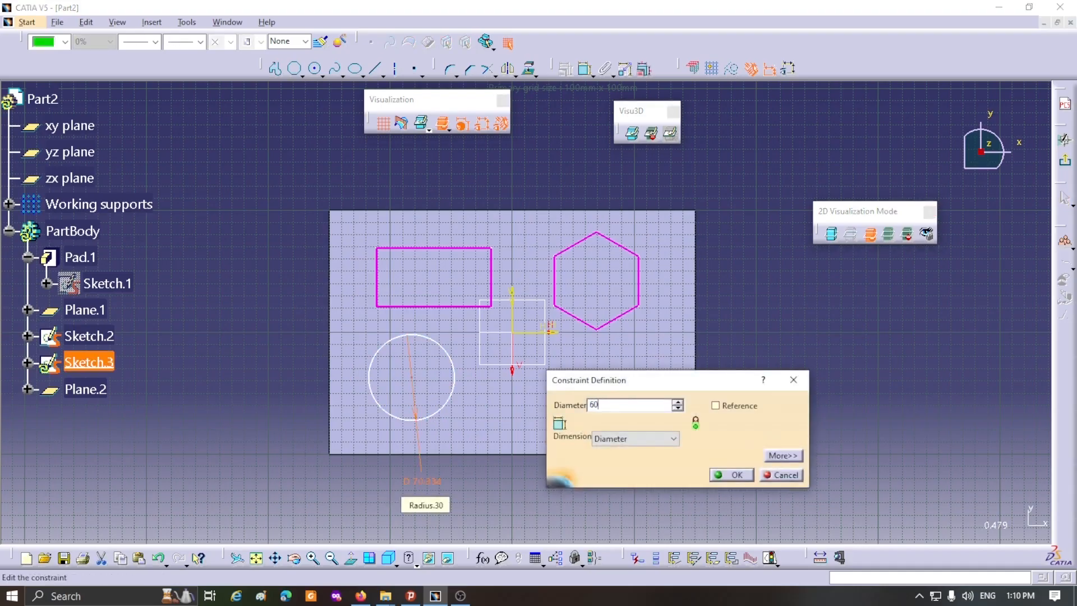
pyautogui.write('0')
pyautogui.press('Return')
pyautogui.click(728, 463)
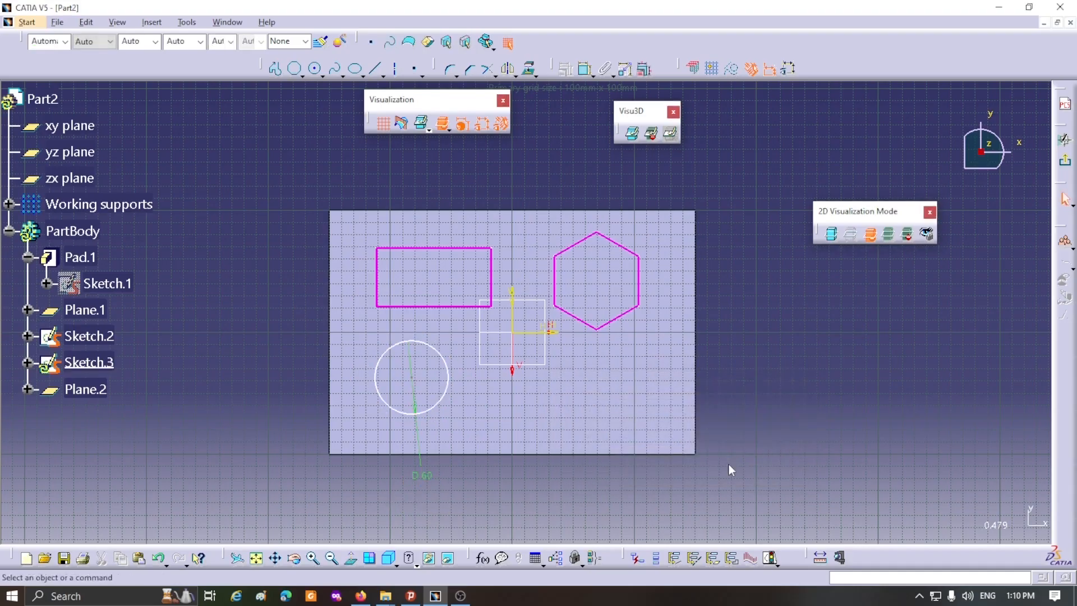
# Step: Activate the low-intensity background mode and test whether the pad's right edge, its face, the hexagon and the rectangle can be selected
pyautogui.click(888, 235)
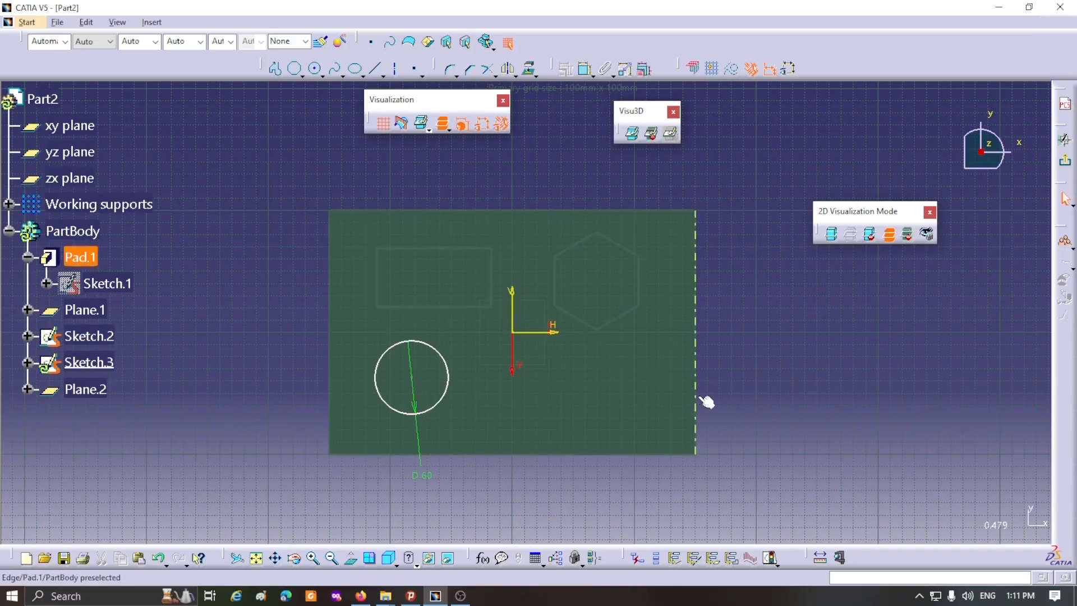
pyautogui.click(695, 401)
pyautogui.click(590, 425)
pyautogui.click(765, 439)
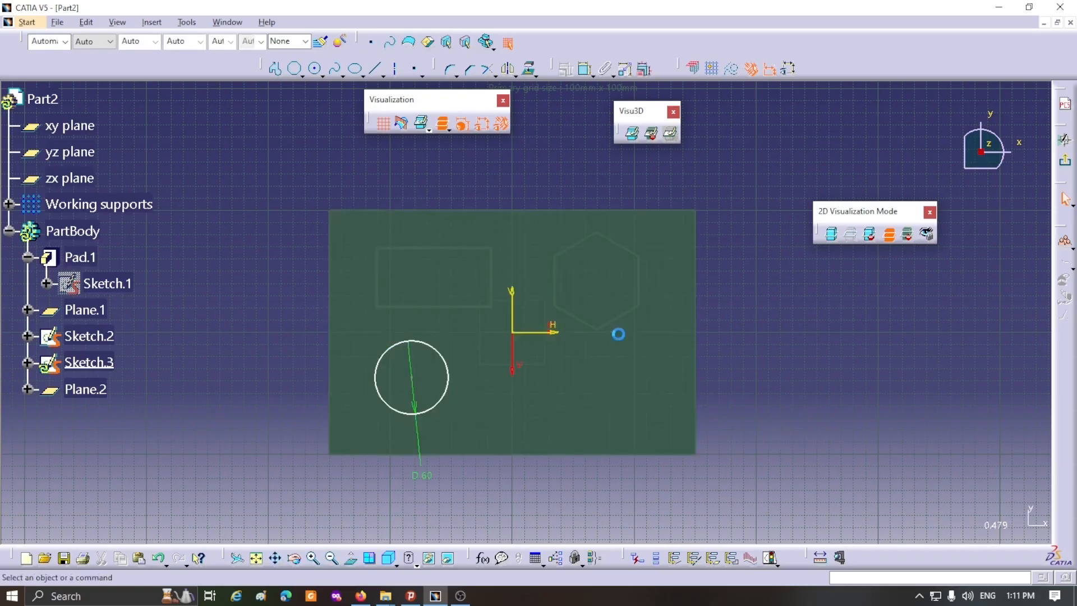
pyautogui.click(612, 320)
pyautogui.click(723, 366)
pyautogui.click(486, 306)
pyautogui.click(760, 374)
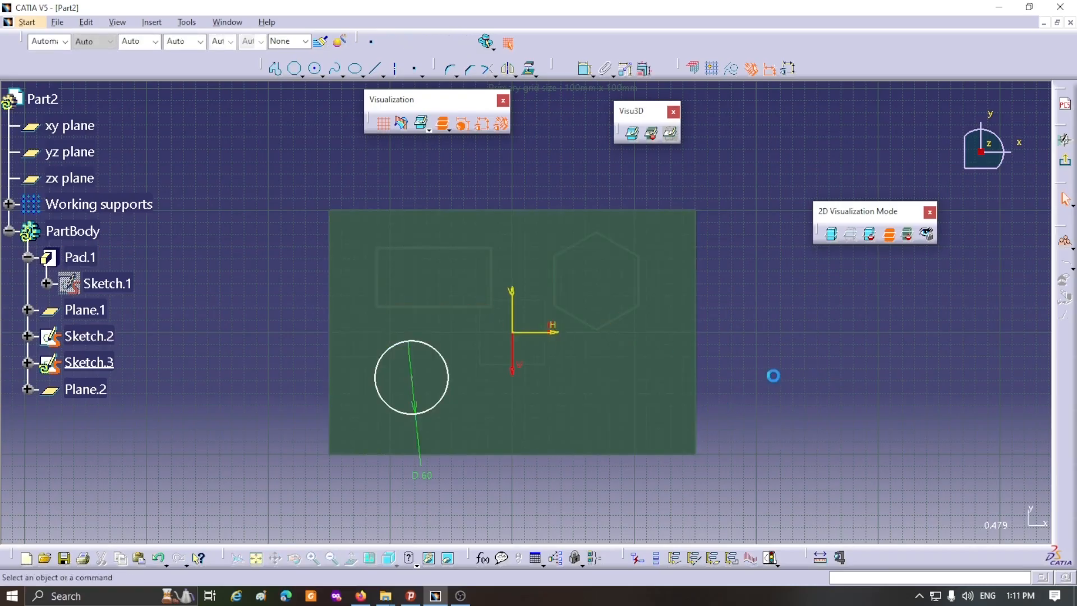
# Step: Activate the unpickable low-intensity background mode and test selecting the rectangle and the circle
pyautogui.click(908, 234)
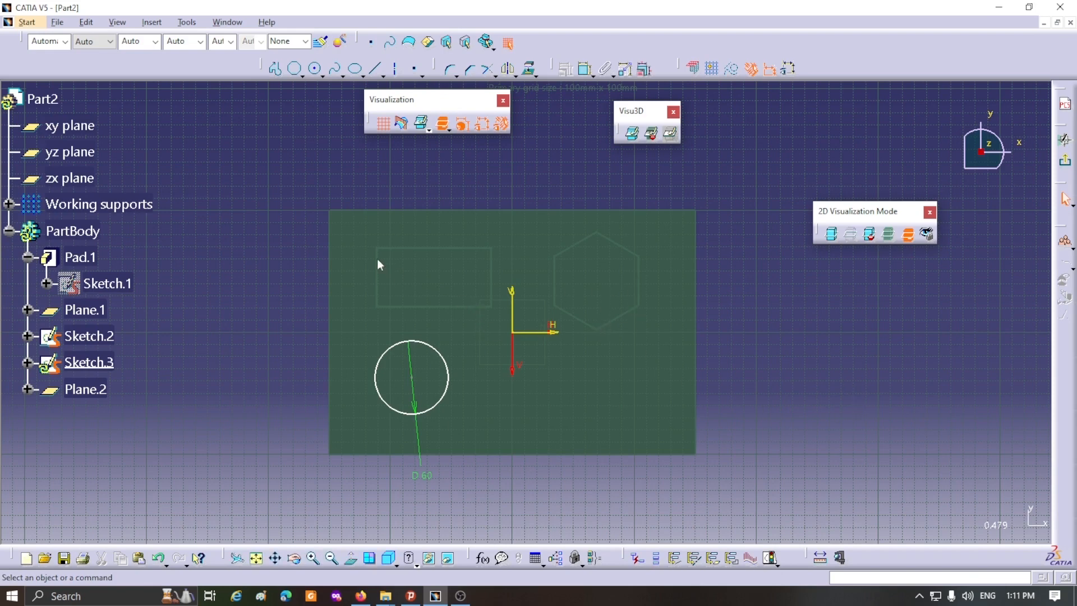
pyautogui.moveTo(360, 236)
pyautogui.mouseDown()
pyautogui.moveTo(439, 288)
pyautogui.moveTo(527, 322)
pyautogui.mouseUp()
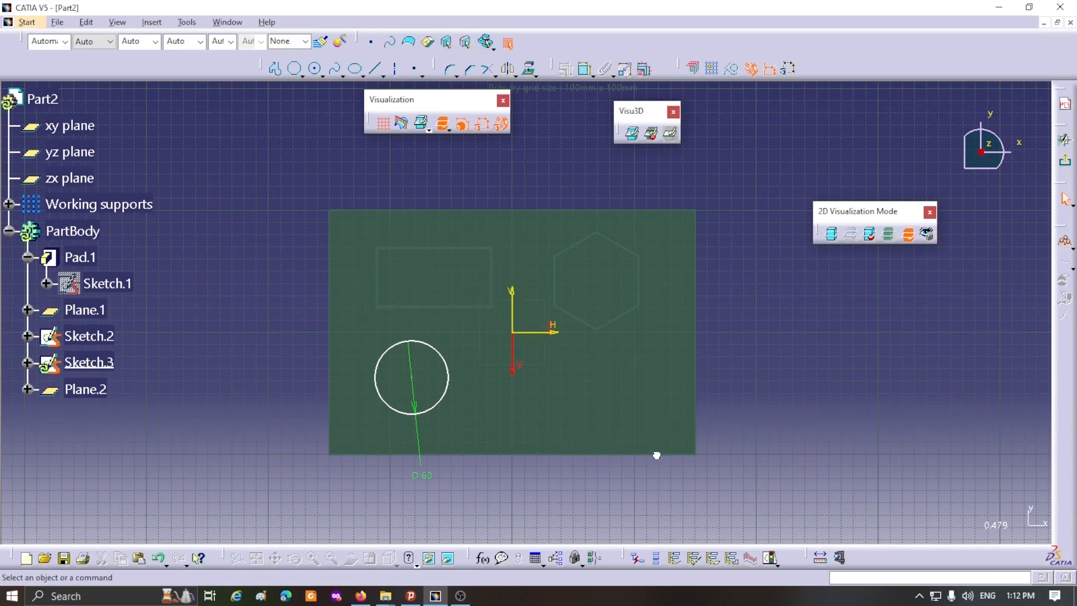
pyautogui.click(430, 411)
pyautogui.click(522, 495)
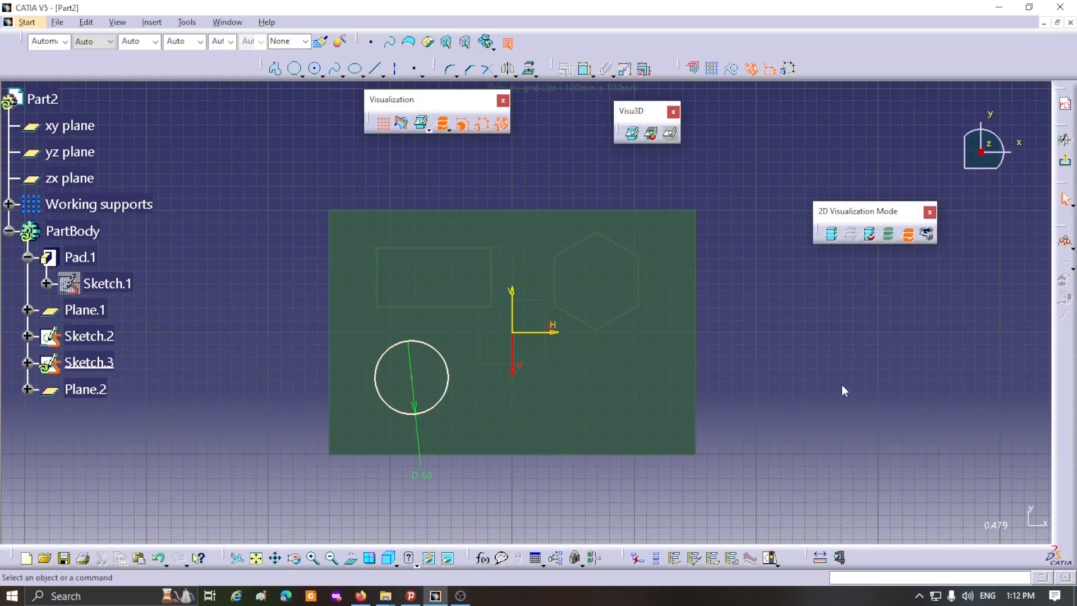
# Step: Return to the full pickable background and view the part tilted, in isometric view and normal to the sketch
pyautogui.click(927, 234)
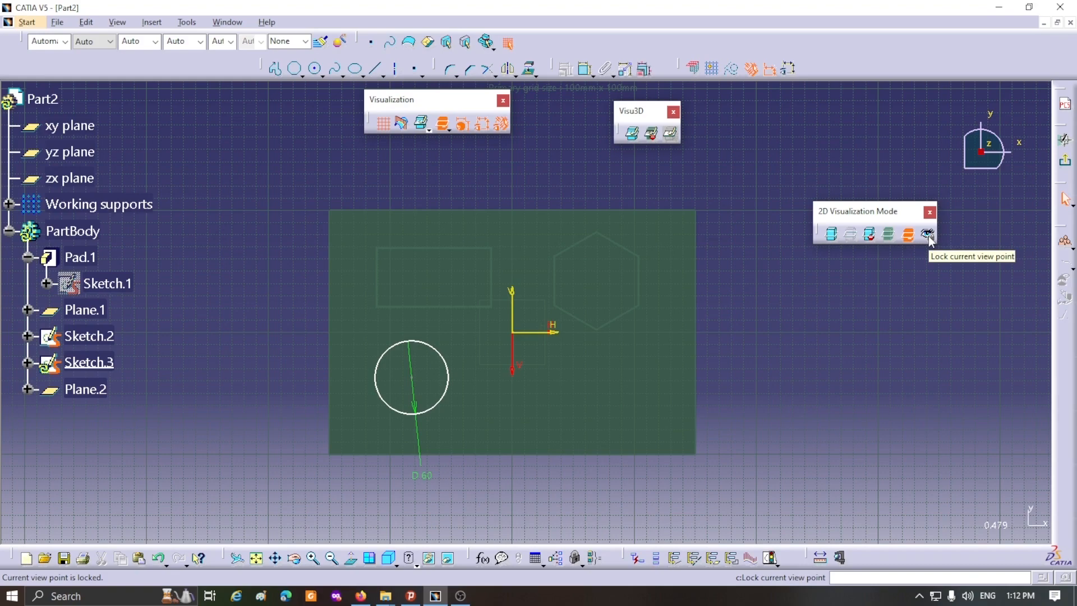
pyautogui.click(831, 234)
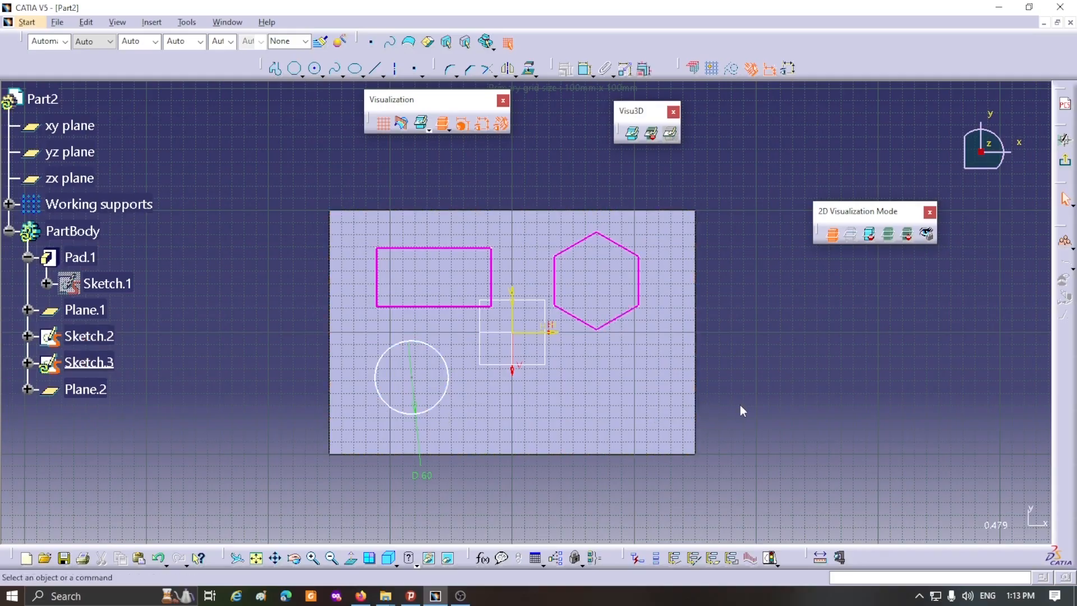
pyautogui.moveTo(746, 372)
pyautogui.mouseDown(button='middle')
pyautogui.moveTo(557, 370)
pyautogui.moveTo(461, 404)
pyautogui.moveTo(446, 444)
pyautogui.moveTo(490, 445)
pyautogui.moveTo(583, 401)
pyautogui.moveTo(433, 372)
pyautogui.moveTo(387, 466)
pyautogui.moveTo(712, 322)
pyautogui.moveTo(765, 401)
pyautogui.moveTo(615, 490)
pyautogui.moveTo(435, 375)
pyautogui.moveTo(471, 435)
pyautogui.moveTo(697, 440)
pyautogui.moveTo(731, 367)
pyautogui.moveTo(727, 351)
pyautogui.moveTo(692, 356)
pyautogui.mouseUp(button='middle')
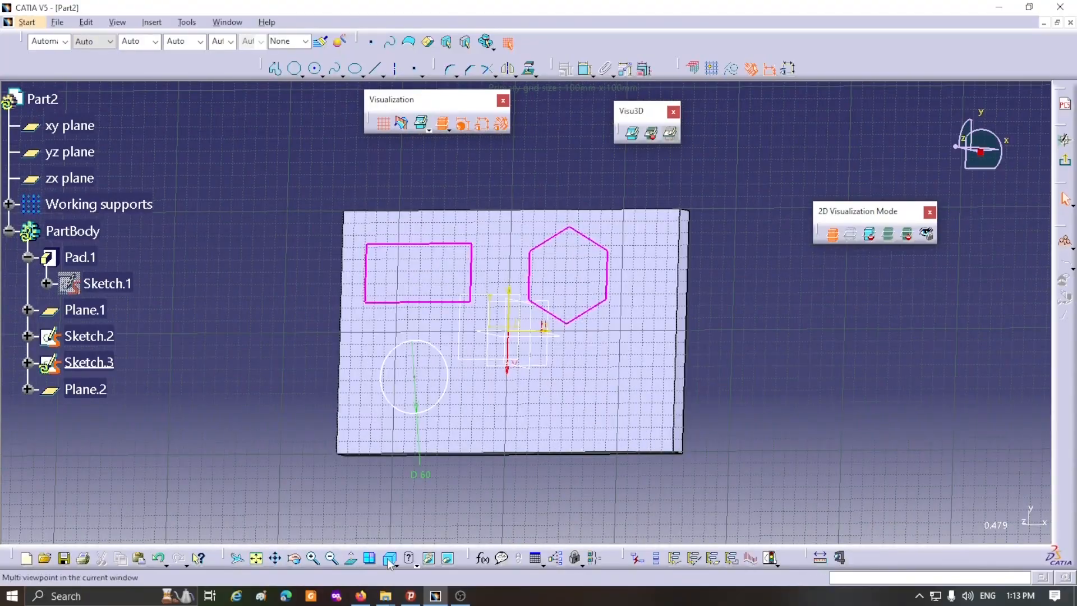
pyautogui.click(388, 557)
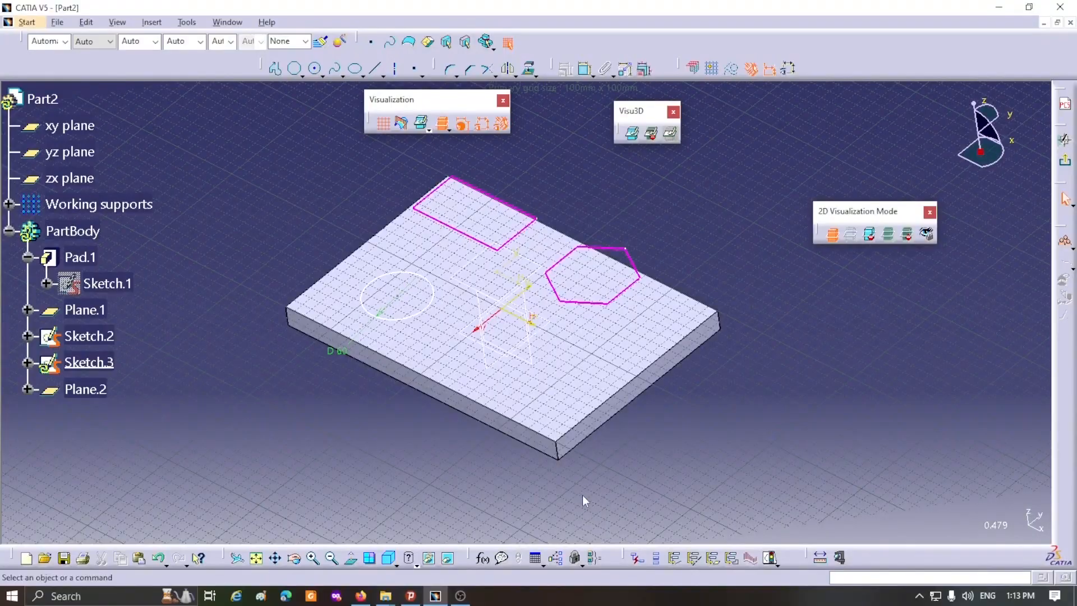
pyautogui.click(351, 560)
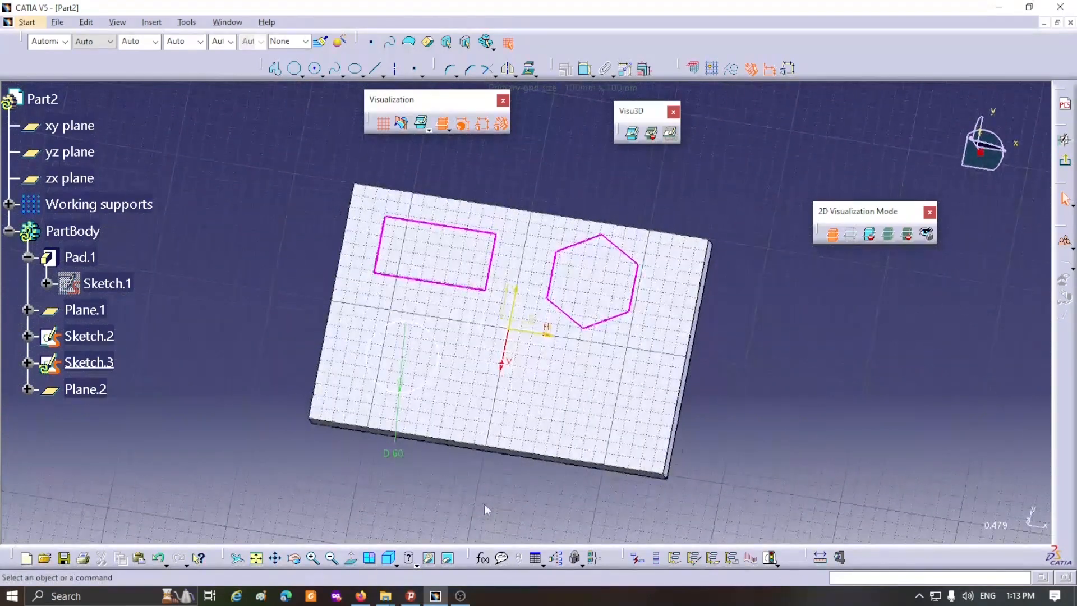
# Step: Lock the current viewpoint and test how the sketch view can be zoomed and rotated with the lock on
pyautogui.click(927, 236)
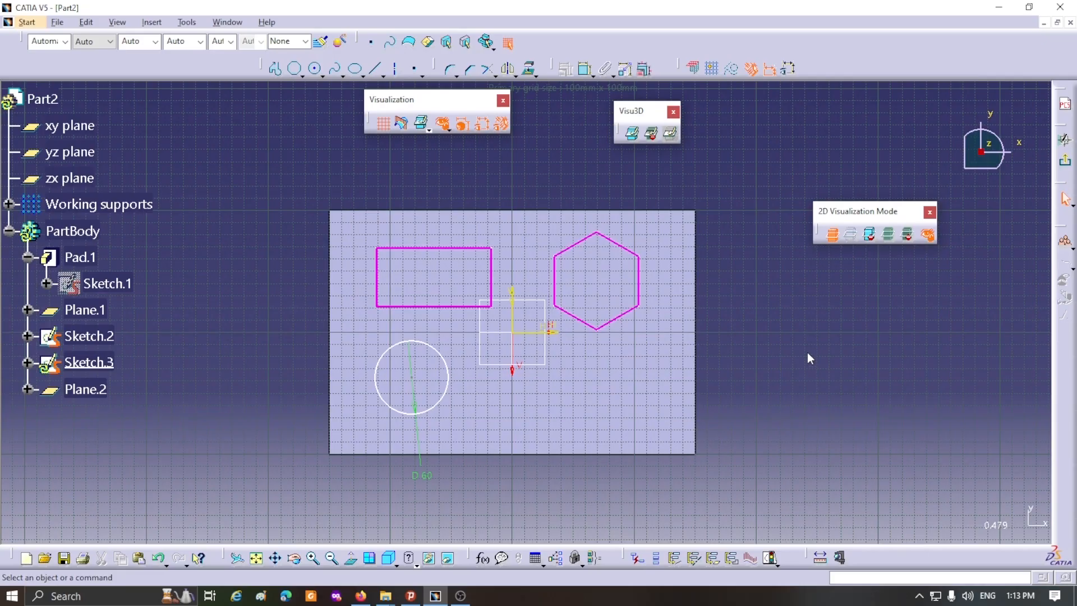
pyautogui.scroll(1, 879, 339)
pyautogui.moveTo(879, 338)
pyautogui.mouseDown(button='middle')
pyautogui.moveTo(853, 379)
pyautogui.moveTo(673, 384)
pyautogui.moveTo(634, 118)
pyautogui.moveTo(656, 515)
pyautogui.moveTo(661, 426)
pyautogui.moveTo(771, 365)
pyautogui.moveTo(667, 350)
pyautogui.moveTo(815, 392)
pyautogui.moveTo(708, 421)
pyautogui.mouseUp(button='middle')
pyautogui.moveTo(846, 391)
pyautogui.mouseDown(button='middle')
pyautogui.moveTo(740, 269)
pyautogui.moveTo(605, 331)
pyautogui.moveTo(754, 496)
pyautogui.moveTo(746, 501)
pyautogui.mouseUp(button='middle')
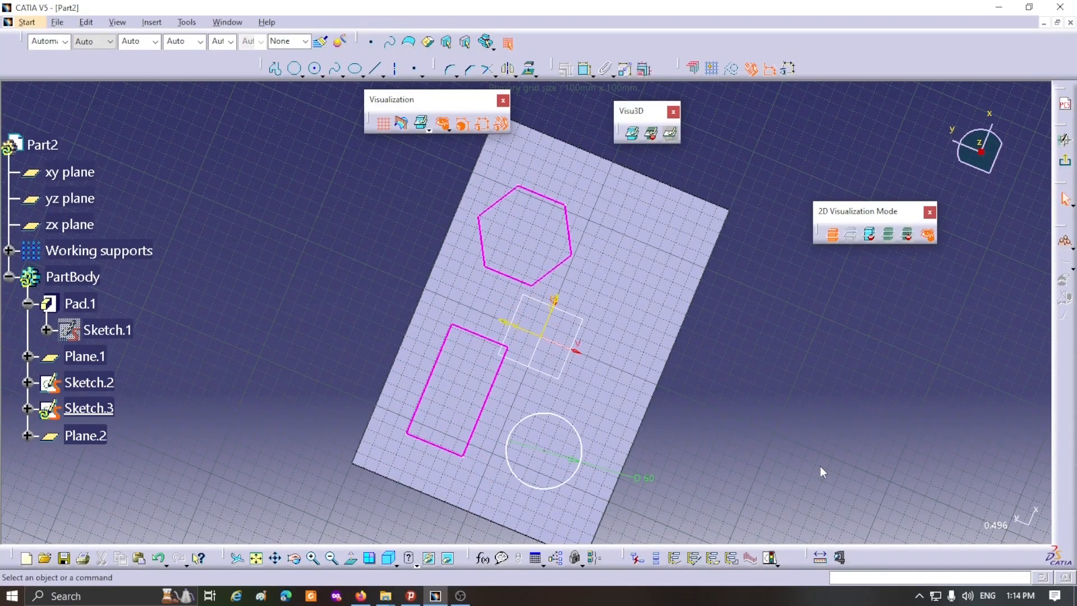